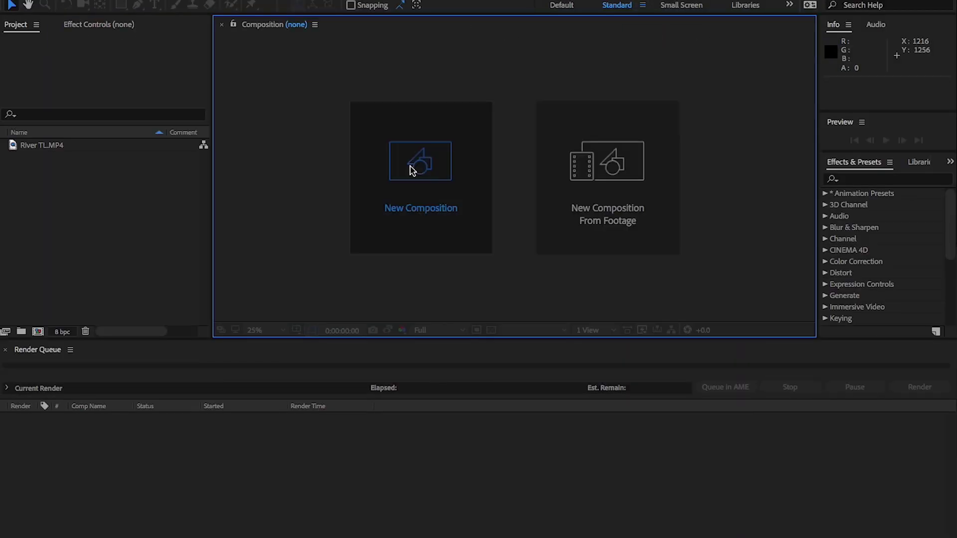
Step: Create a new composition named 'Color Correct TL'
{"action": "left_click", "coordinate": [411, 171]}
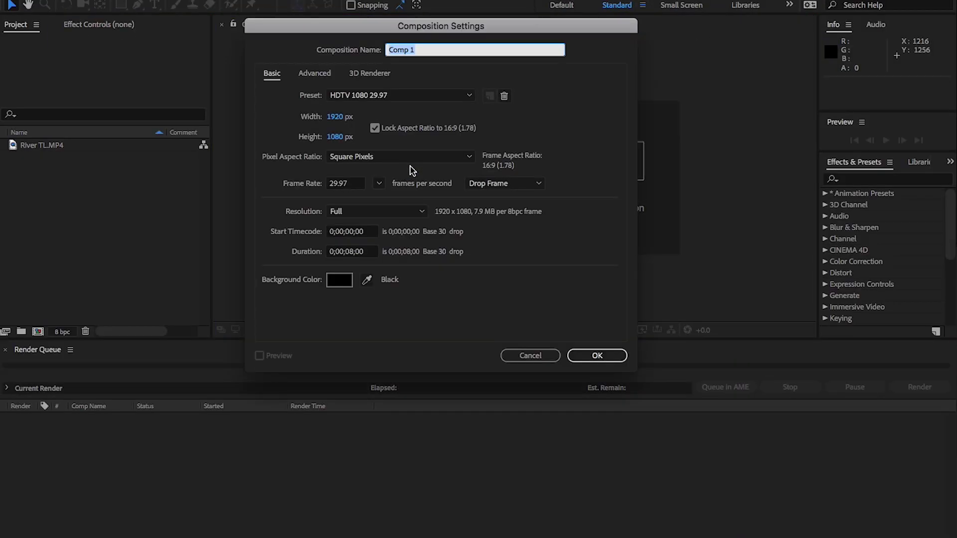
{"action": "left_click", "coordinate": [433, 51]}
{"action": "key", "text": "super+a"}
{"action": "key", "text": "BackSpace"}
{"action": "type", "text": "Color Correct TL"}
{"action": "left_click", "coordinate": [597, 355]}
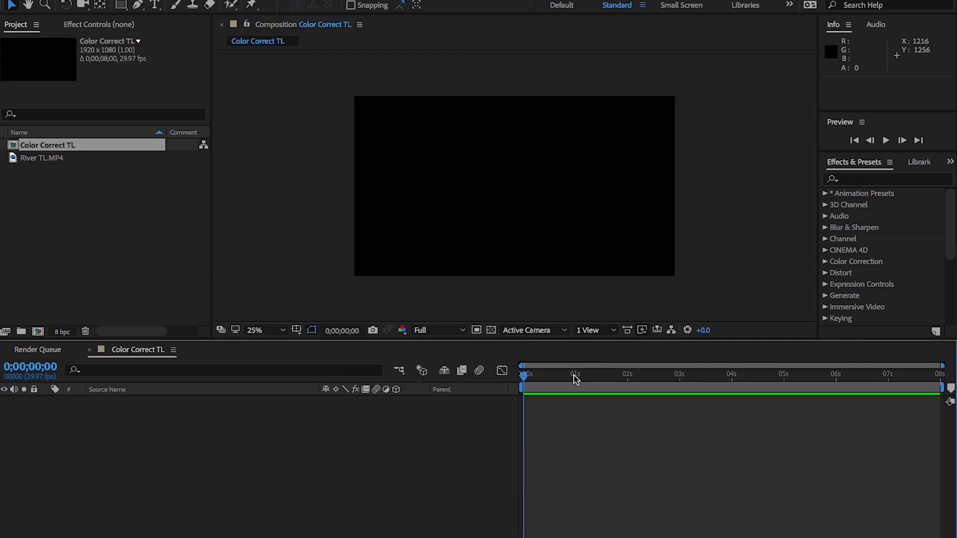
Step: Add River TL.MP4 to the Color Correct TL timeline as a layer
{"action": "left_click", "coordinate": [11, 145]}
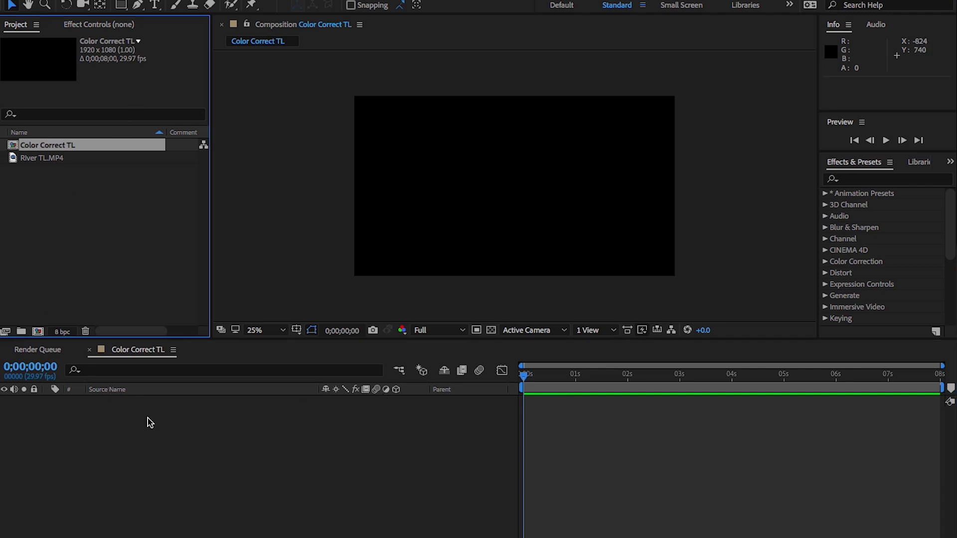
{"action": "left_click", "coordinate": [80, 193]}
{"action": "left_click", "coordinate": [39, 158]}
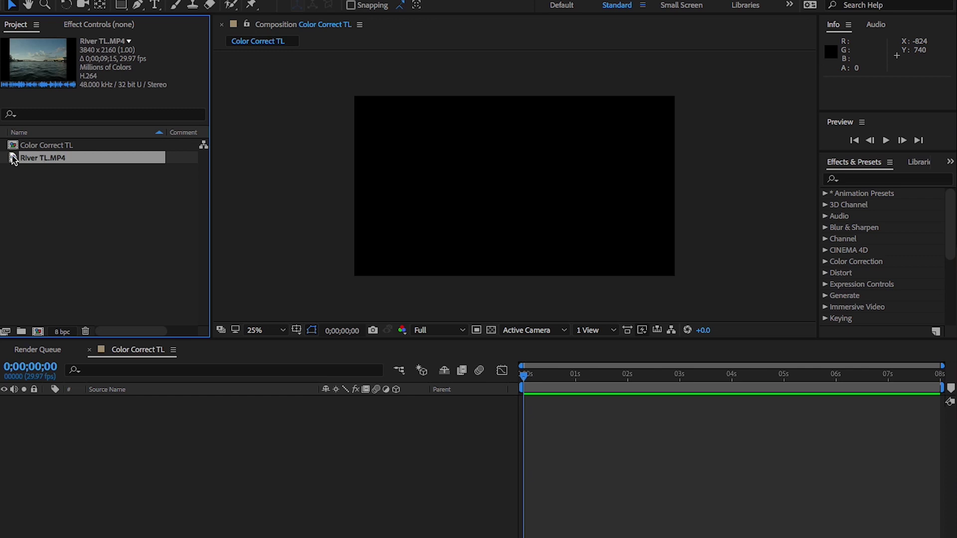
{"action": "left_click_drag", "start_coordinate": [13, 159], "coordinate": [119, 424]}
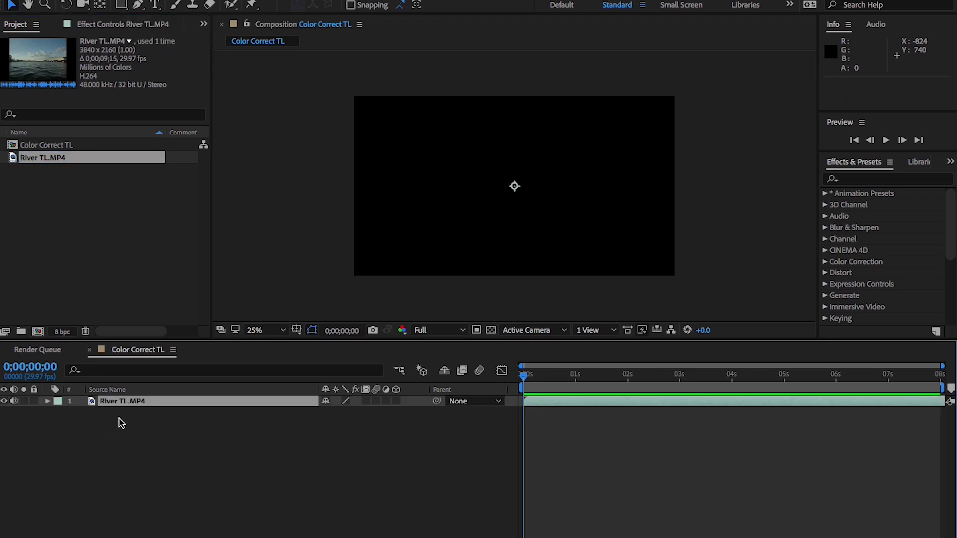
Step: Set the River TL.MP4 layer's Scale to 67%
{"action": "key", "text": "s"}
{"action": "left_click", "coordinate": [343, 413]}
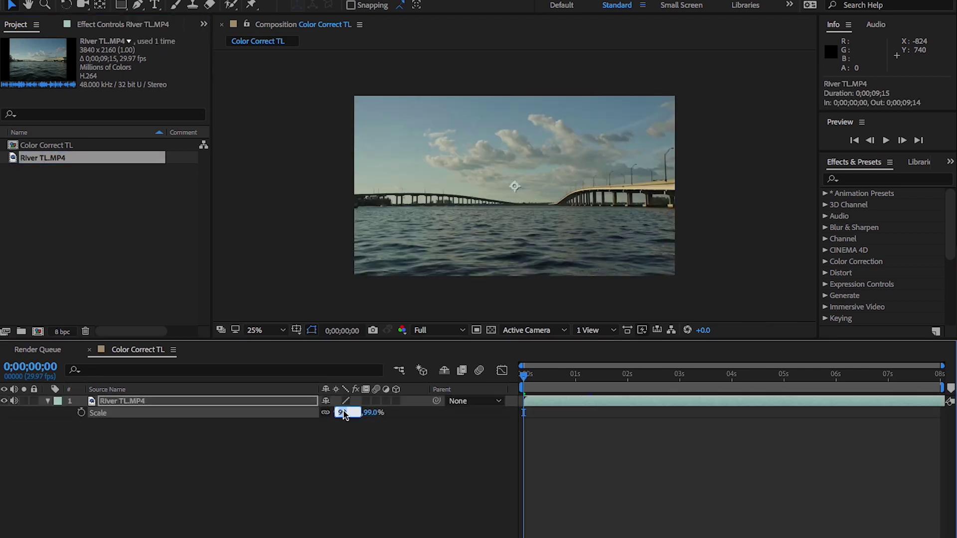
{"action": "type", "text": "58"}
{"action": "key", "text": "Return"}
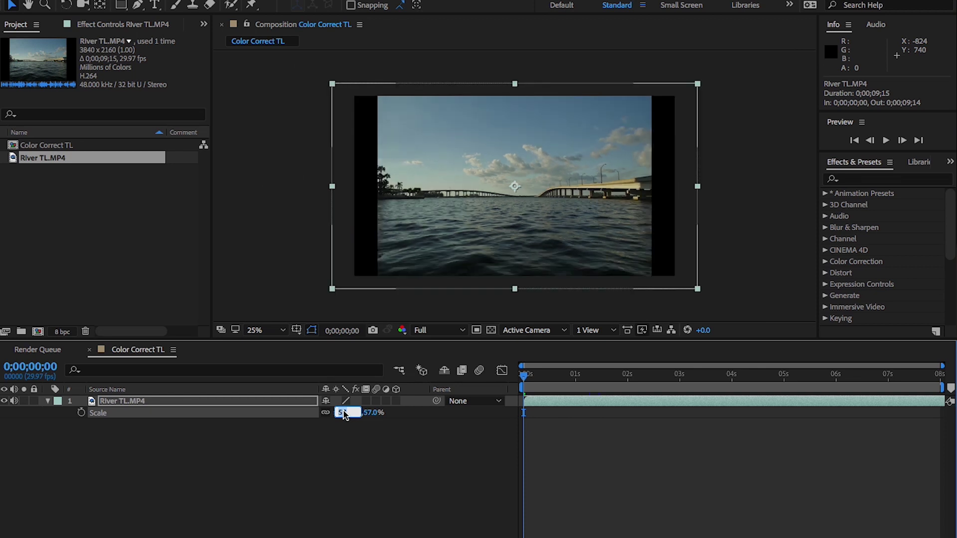
{"action": "key", "text": "Up"}
{"action": "key", "text": "Up"}
{"action": "key", "text": "Up"}
{"action": "key", "text": "Up"}
{"action": "key", "text": "Up"}
{"action": "key", "text": "Up"}
{"action": "key", "text": "Up"}
{"action": "key", "text": "Up"}
{"action": "key", "text": "Up"}
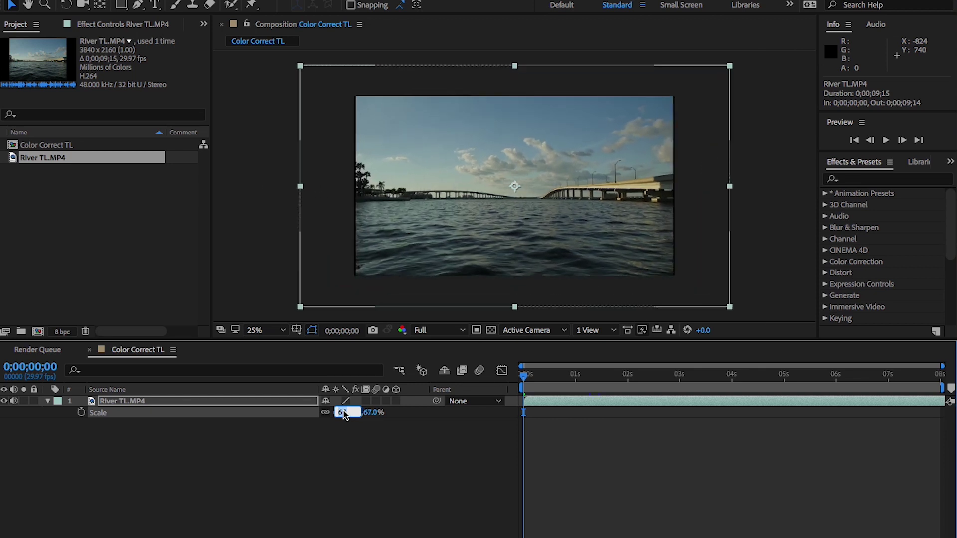
{"action": "left_click", "coordinate": [336, 440]}
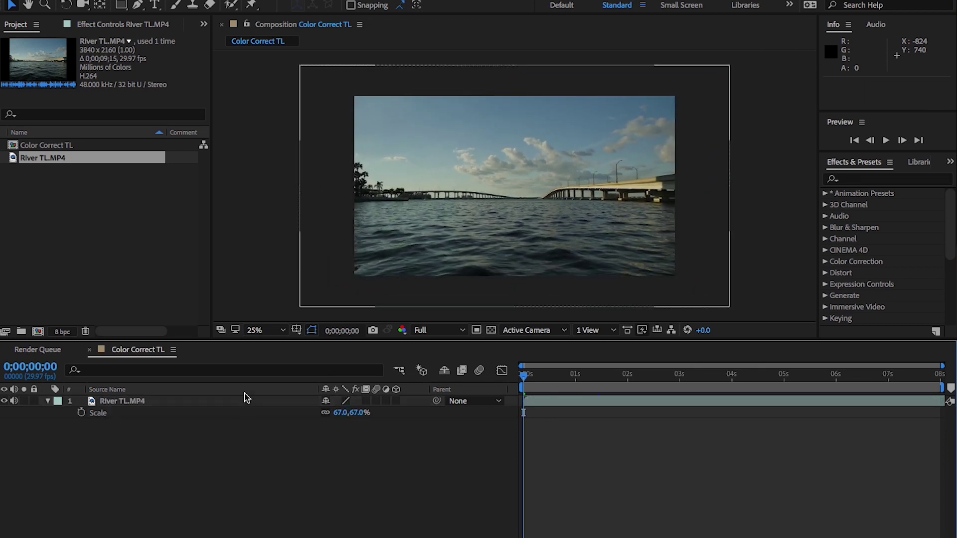
Step: Move the footage up to Position 960,412 and collapse the layer
{"action": "left_click", "coordinate": [246, 401]}
{"action": "key", "text": "p"}
{"action": "left_click_drag", "start_coordinate": [351, 413], "coordinate": [269, 414]}
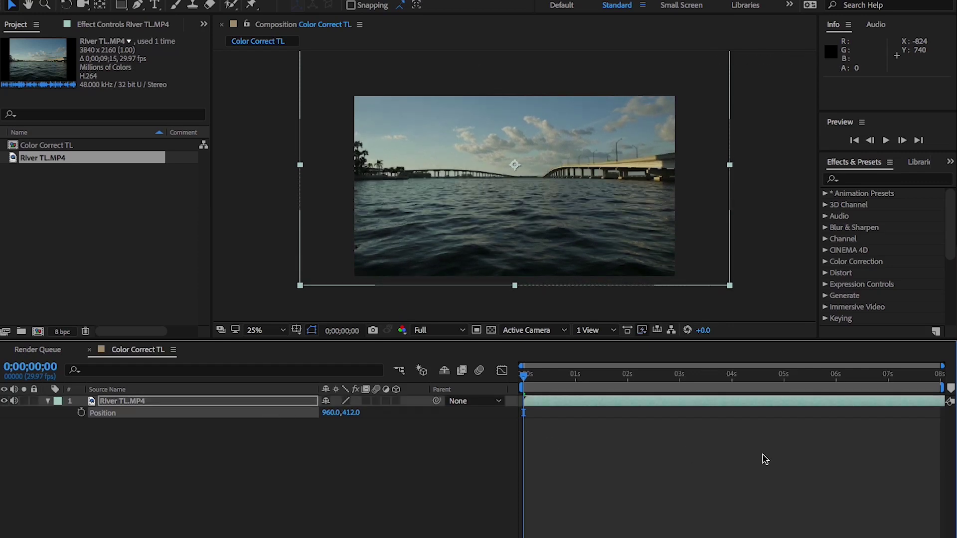
{"action": "left_click", "coordinate": [388, 477]}
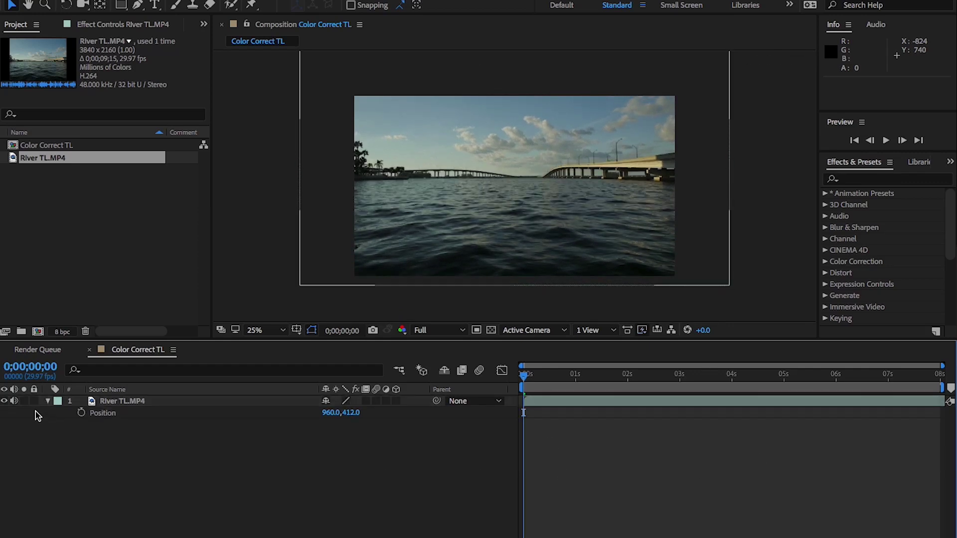
{"action": "left_click", "coordinate": [48, 402]}
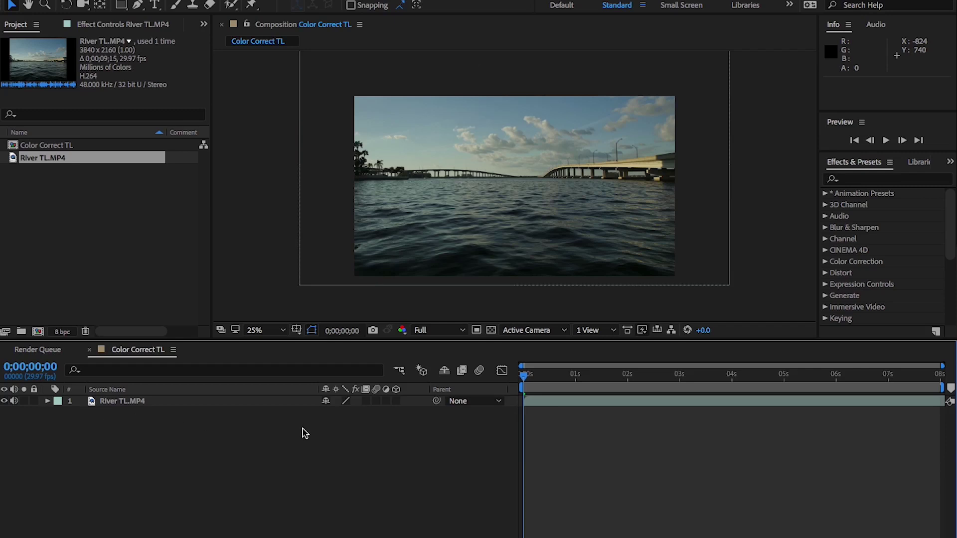
Step: Search Effects & Presets for 'lum' and apply Lumetri Color to River TL.MP4
{"action": "left_click", "coordinate": [878, 179]}
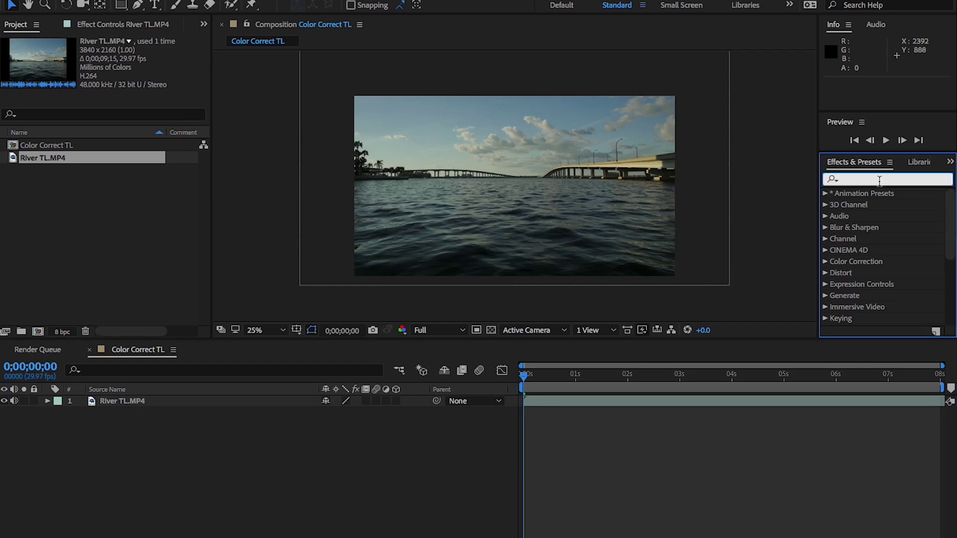
{"action": "type", "text": "lu"}
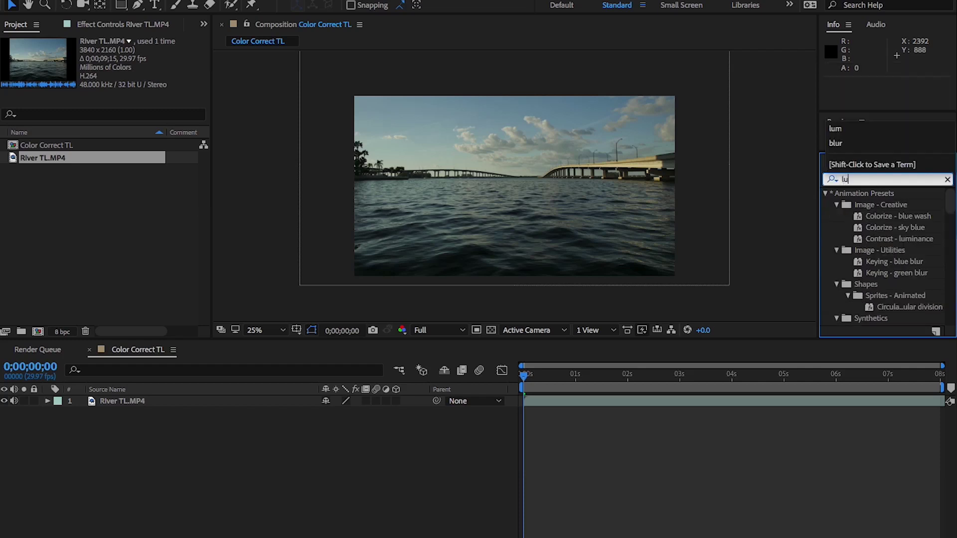
{"action": "type", "text": "mtri"}
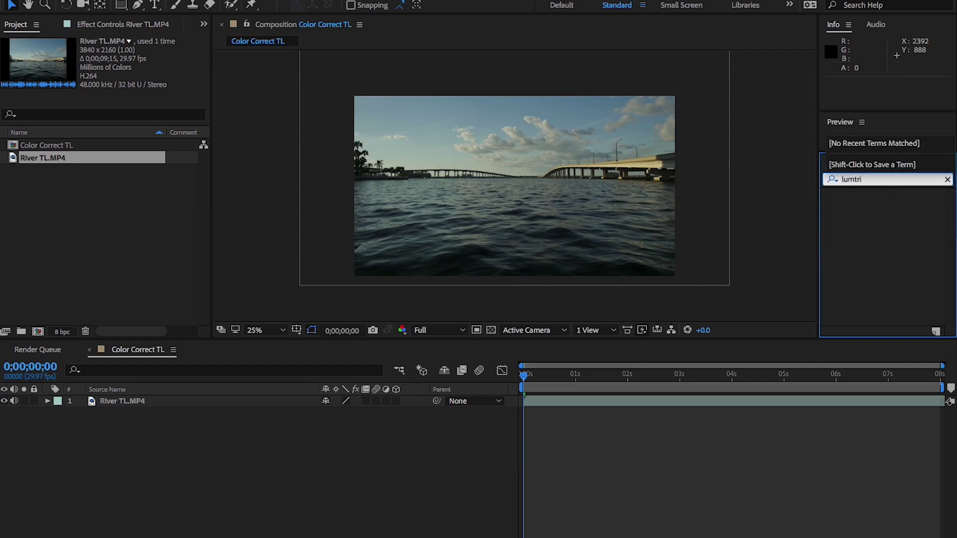
{"action": "key", "text": "BackSpace"}
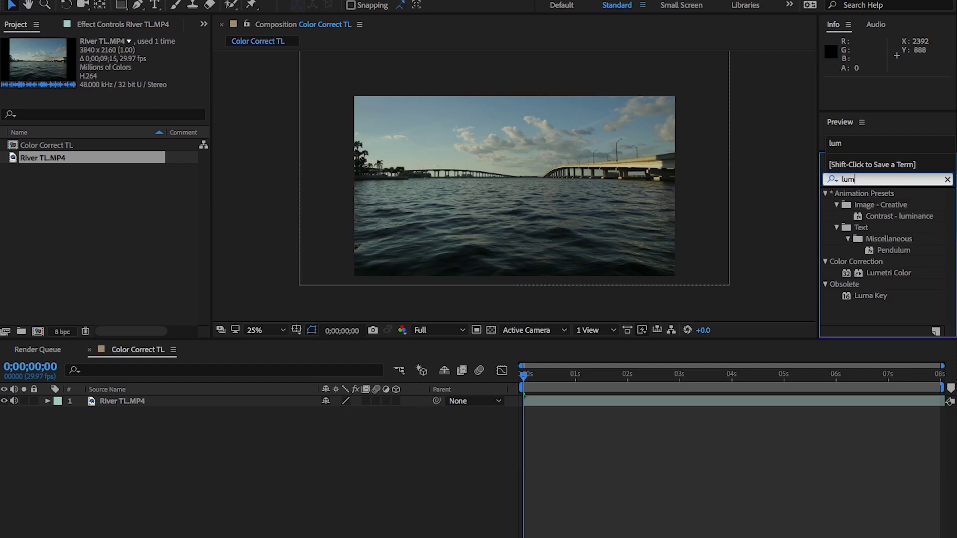
{"action": "key", "text": "Return"}
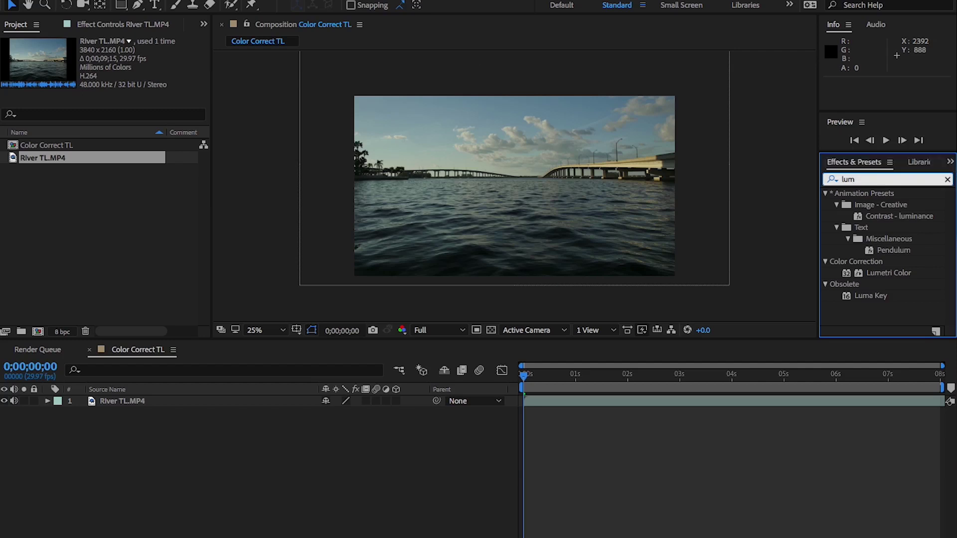
{"action": "left_click_drag", "start_coordinate": [847, 274], "coordinate": [722, 401]}
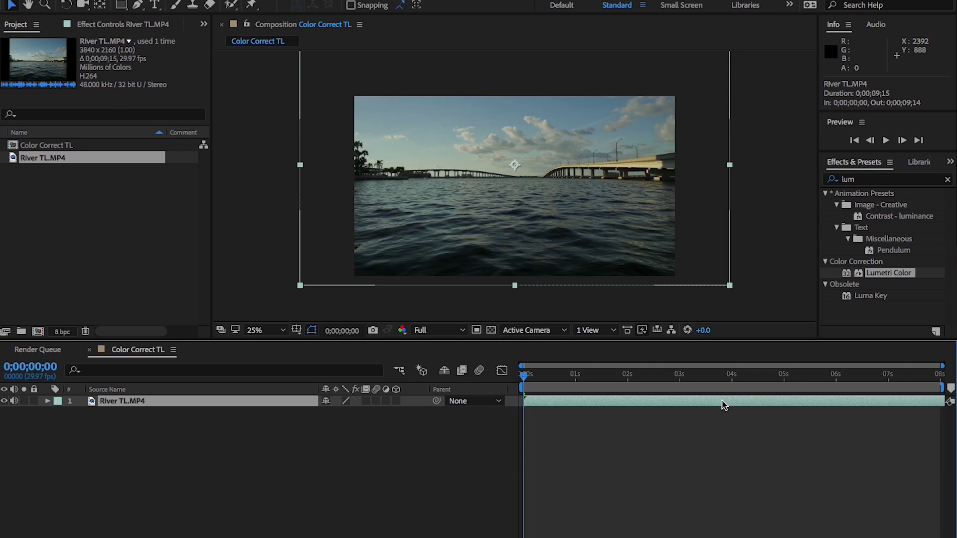
{"action": "left_click", "coordinate": [640, 424]}
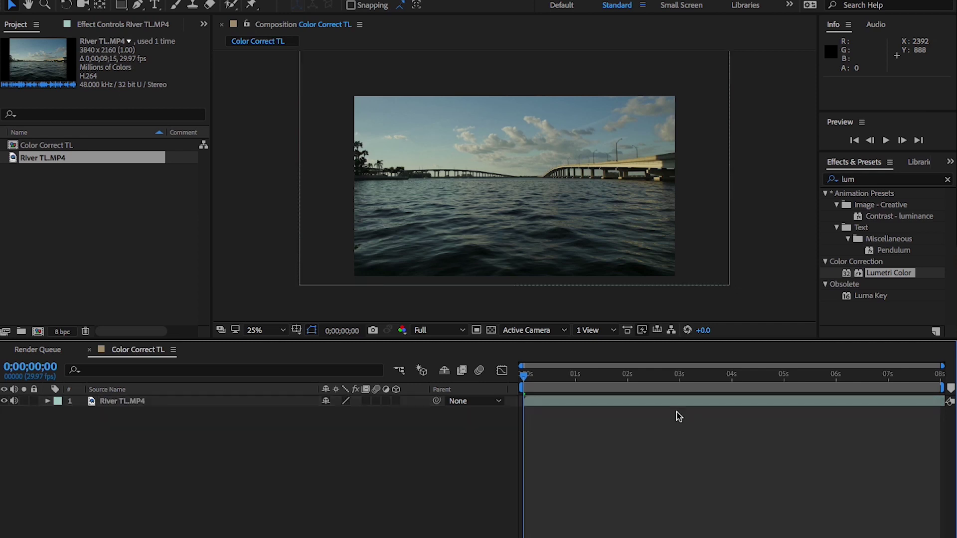
{"action": "left_click", "coordinate": [641, 405]}
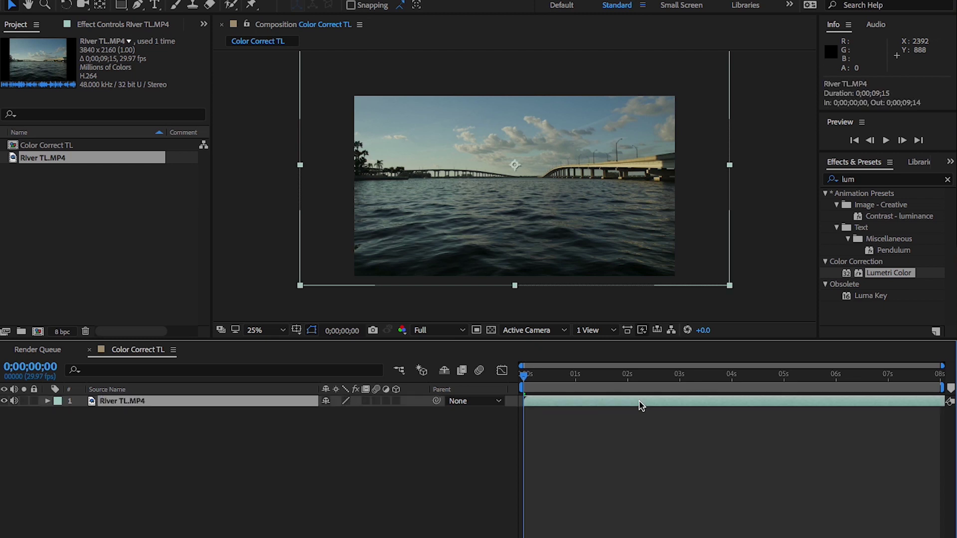
{"action": "double_click", "coordinate": [848, 274]}
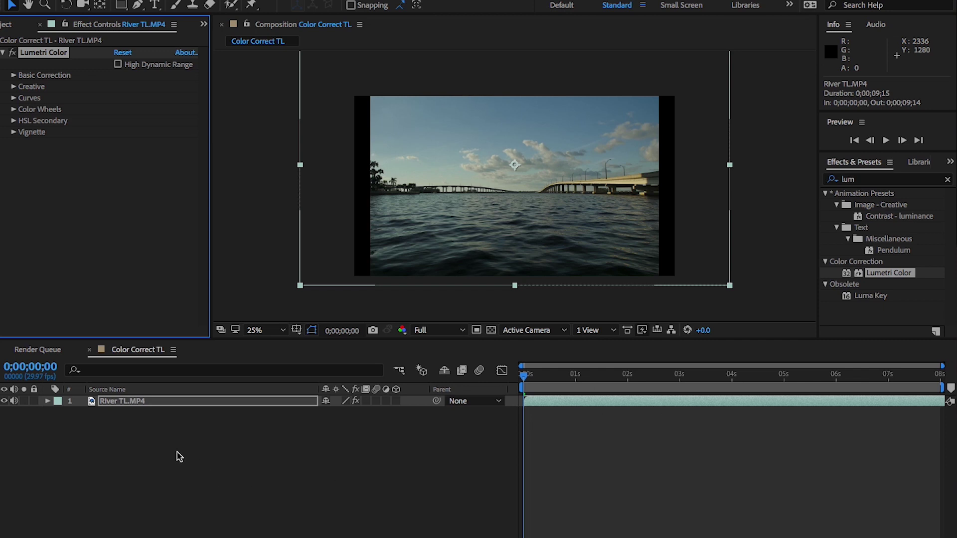
Step: Raise River TL.MP4's Scale to 75% and expand Lumetri's Basic Correction section
{"action": "key", "text": "s"}
{"action": "left_click", "coordinate": [338, 413]}
{"action": "key", "text": "Up"}
{"action": "key", "text": "Up"}
{"action": "key", "text": "Up"}
{"action": "key", "text": "Up"}
{"action": "key", "text": "Up"}
{"action": "key", "text": "Up"}
{"action": "key", "text": "Up"}
{"action": "key", "text": "Up"}
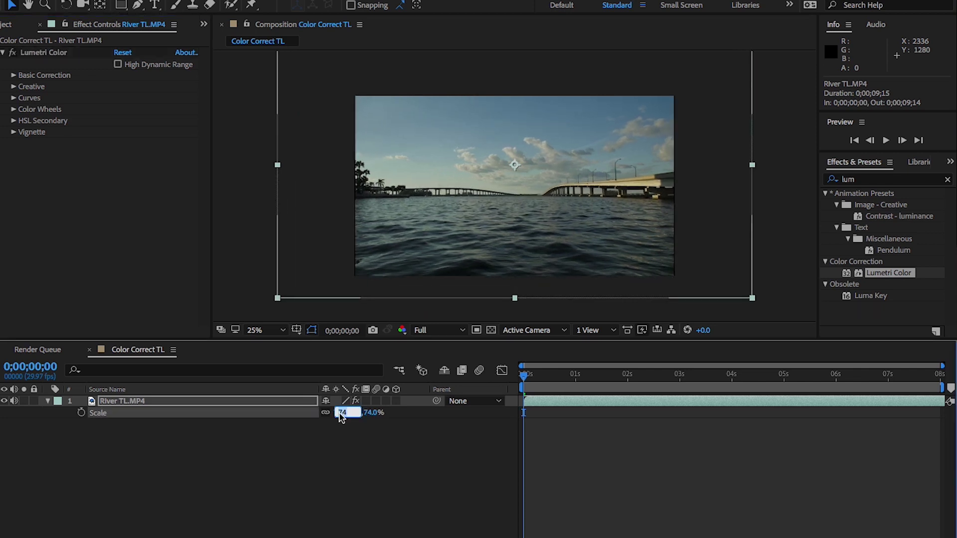
{"action": "left_click", "coordinate": [412, 457]}
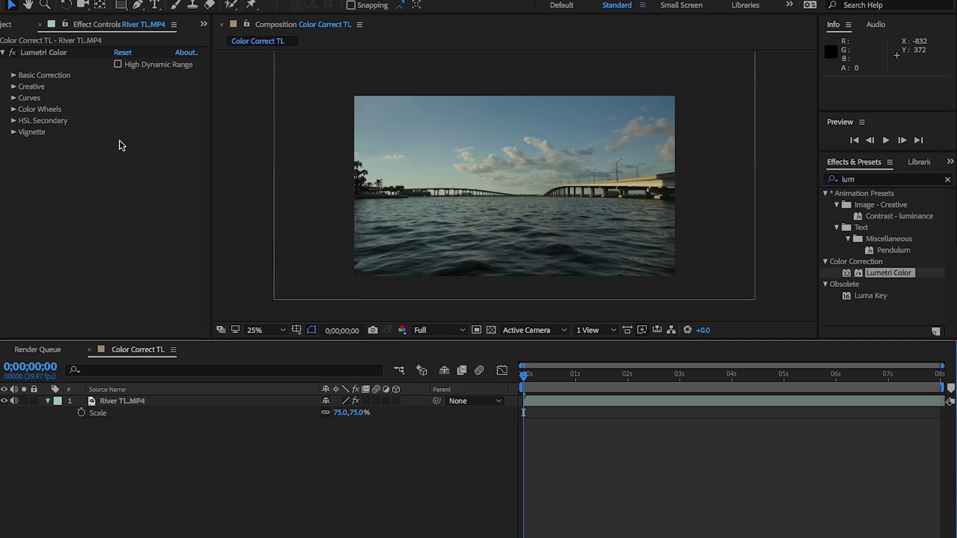
{"action": "left_click", "coordinate": [91, 145]}
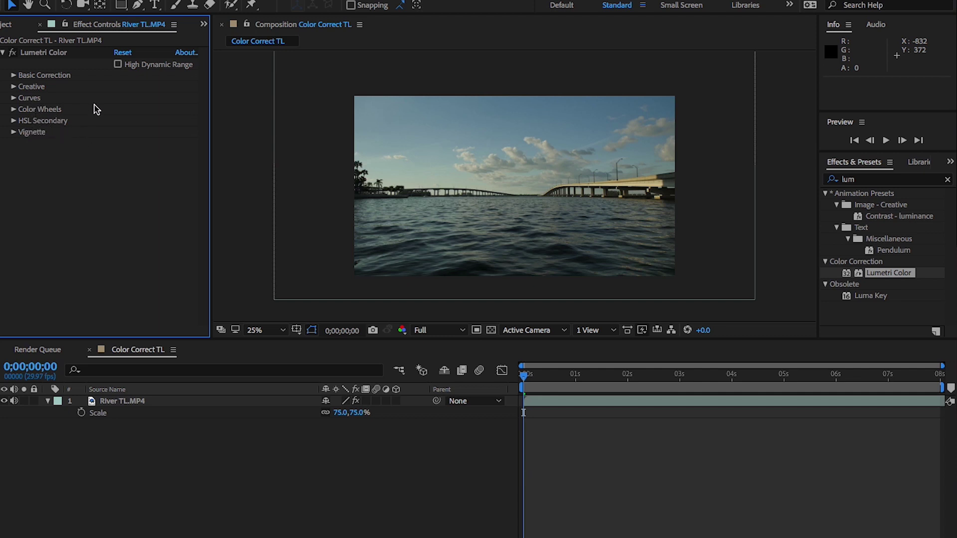
{"action": "left_click", "coordinate": [14, 75]}
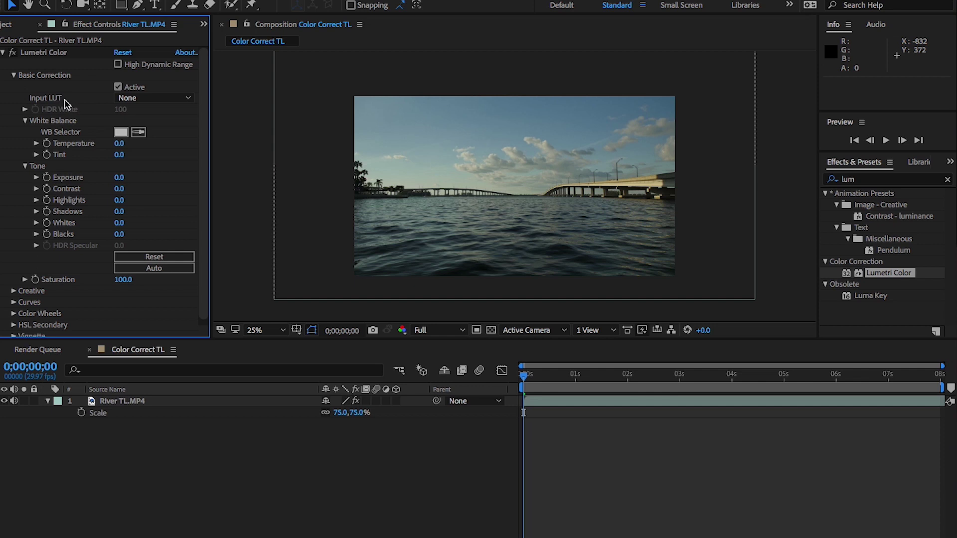
Step: Try the ALEXA_Default_LogC2Rec709 input LUT, then set Input LUT back to None
{"action": "left_click", "coordinate": [188, 99]}
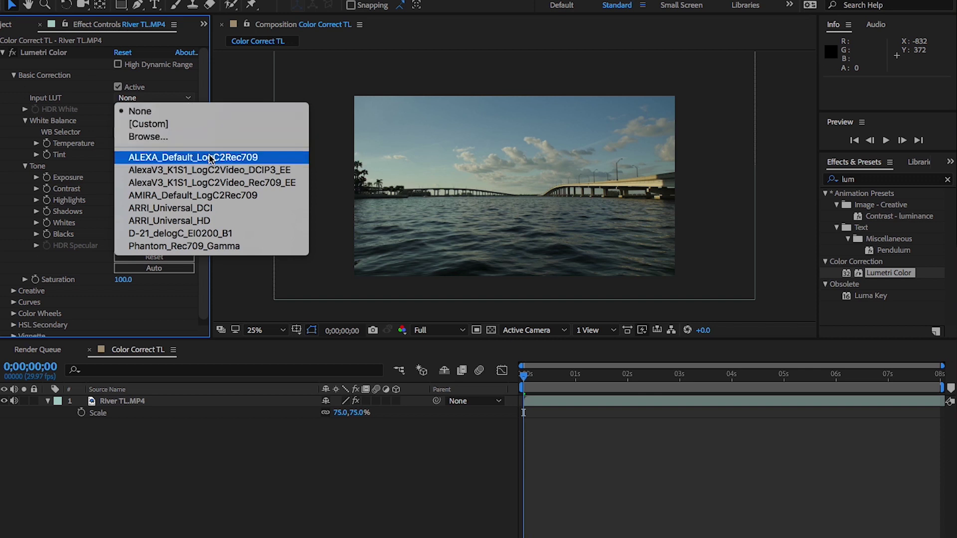
{"action": "key", "text": "Escape"}
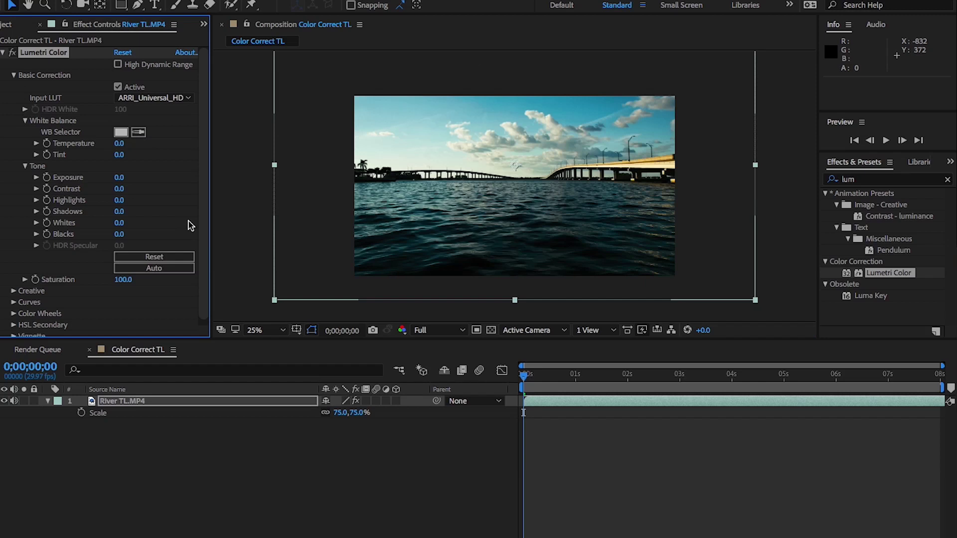
{"action": "left_click", "coordinate": [145, 99]}
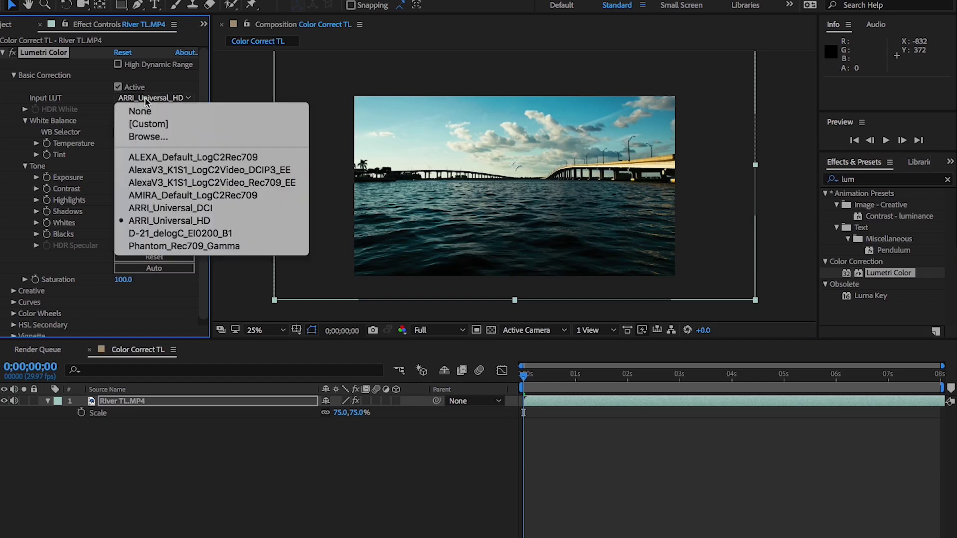
{"action": "left_click", "coordinate": [160, 158]}
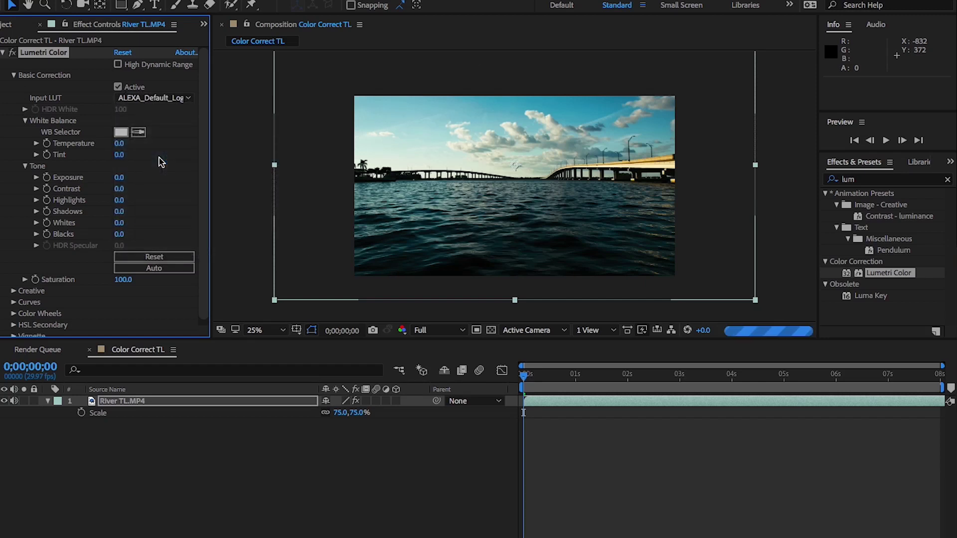
{"action": "left_click", "coordinate": [174, 99]}
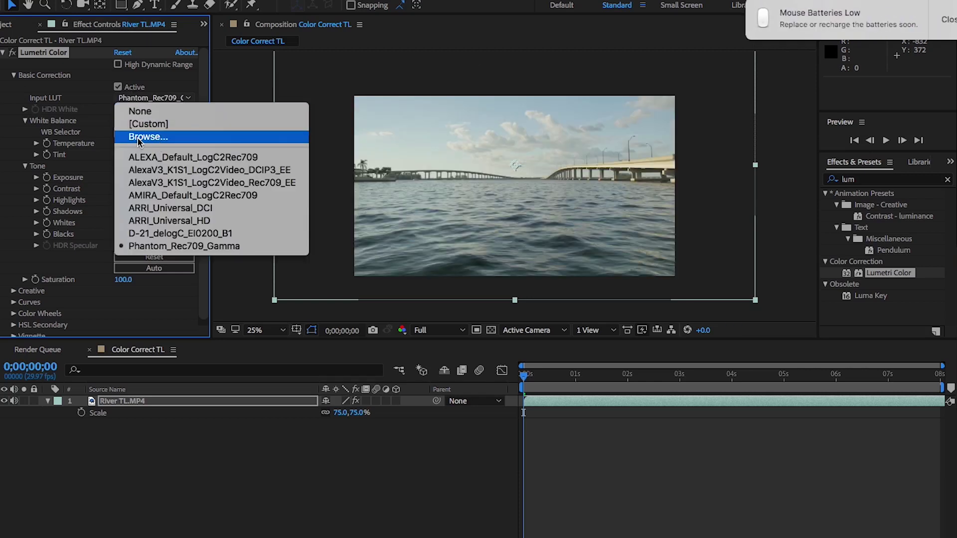
{"action": "left_click", "coordinate": [944, 20]}
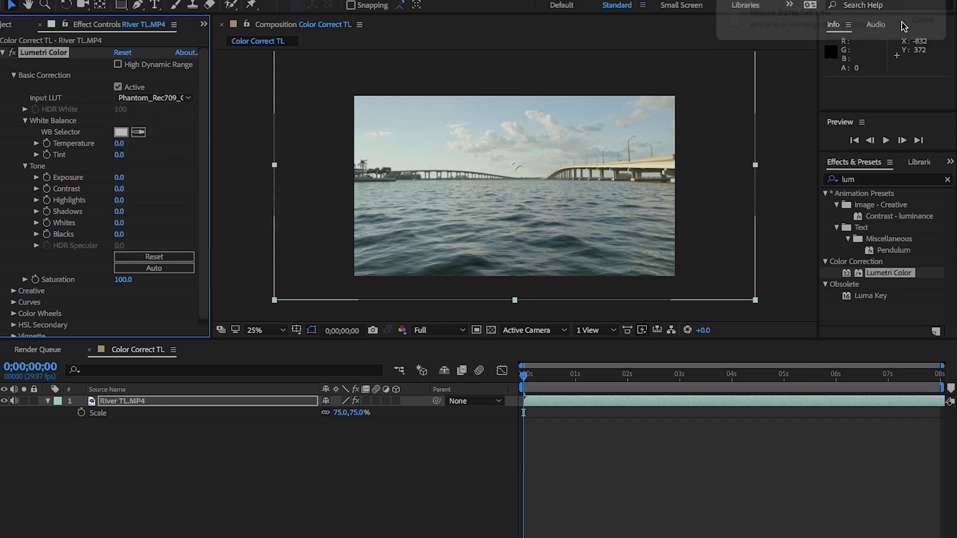
{"action": "left_click", "coordinate": [132, 99]}
{"action": "left_click", "coordinate": [141, 107]}
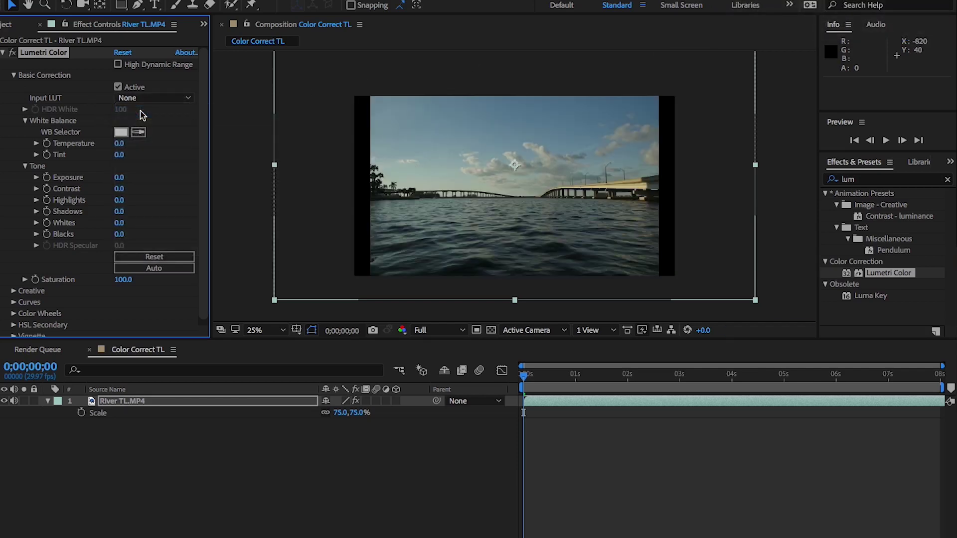
Step: Increase the River TL.MP4 layer's Scale to 85%
{"action": "left_click", "coordinate": [347, 414]}
{"action": "key", "text": "Up"}
{"action": "key", "text": "Up"}
{"action": "key", "text": "Up"}
{"action": "key", "text": "Up"}
{"action": "key", "text": "Up"}
{"action": "key", "text": "Up"}
{"action": "key", "text": "Up"}
{"action": "key", "text": "Up"}
{"action": "key", "text": "Up"}
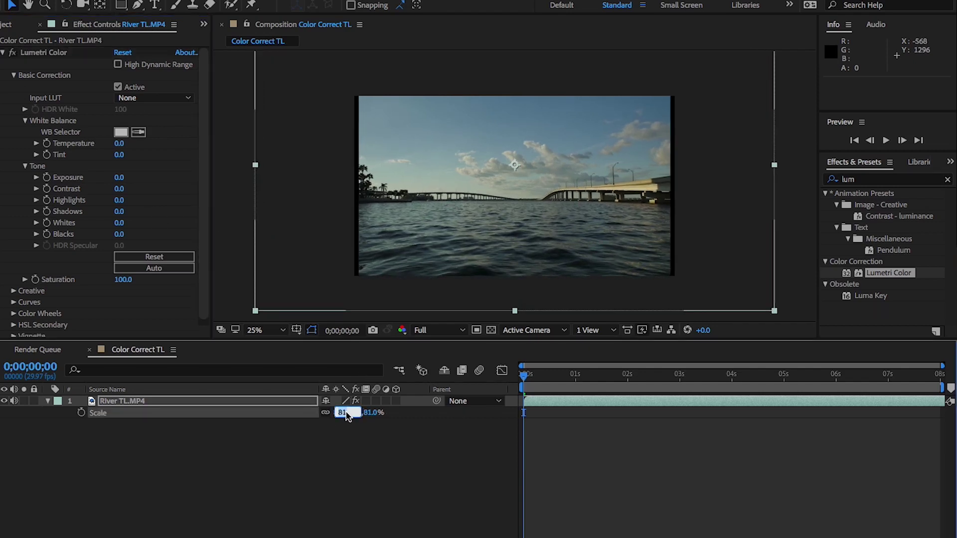
{"action": "key", "text": "Up"}
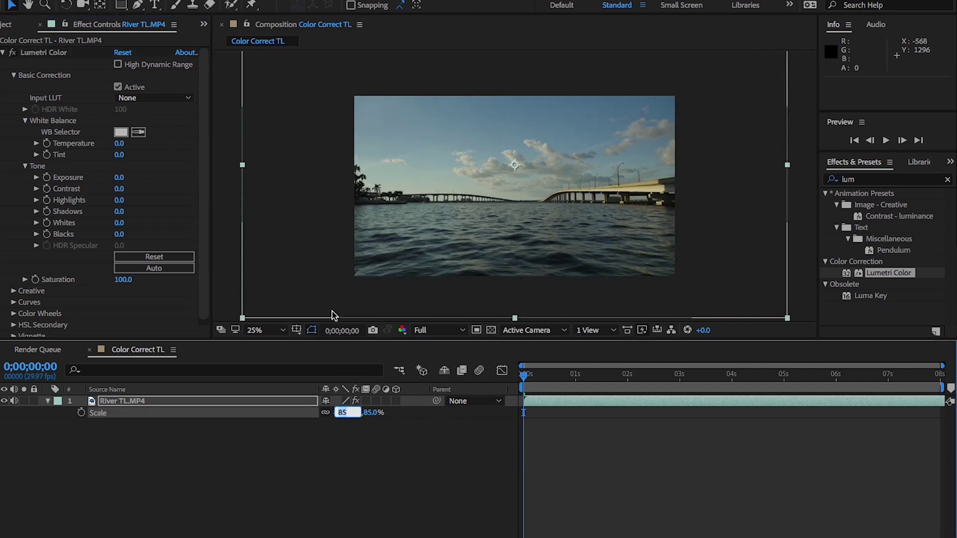
{"action": "left_click", "coordinate": [325, 226]}
{"action": "scroll", "coordinate": [159, 204], "scroll_direction": "down", "scroll_amount": 1}
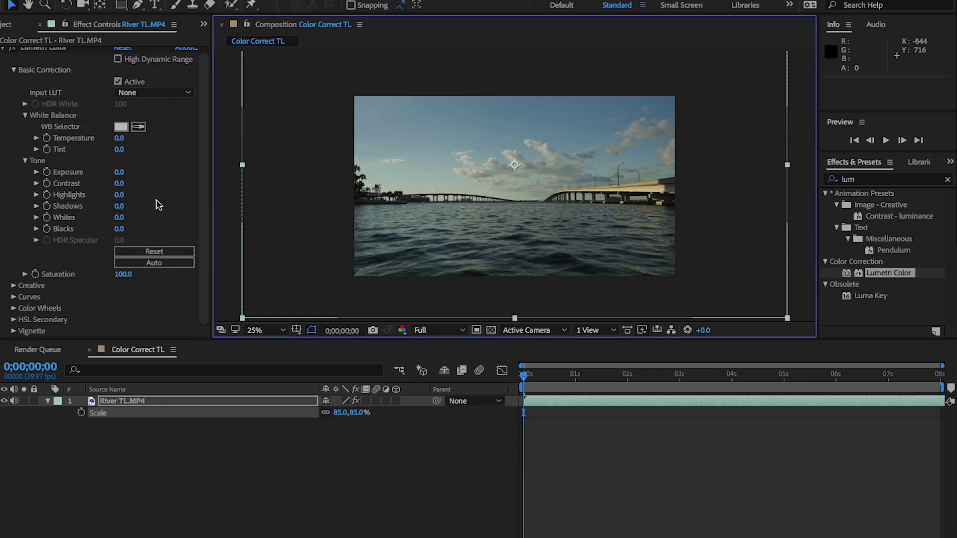
{"action": "scroll", "coordinate": [143, 160], "scroll_direction": "up", "scroll_amount": 1}
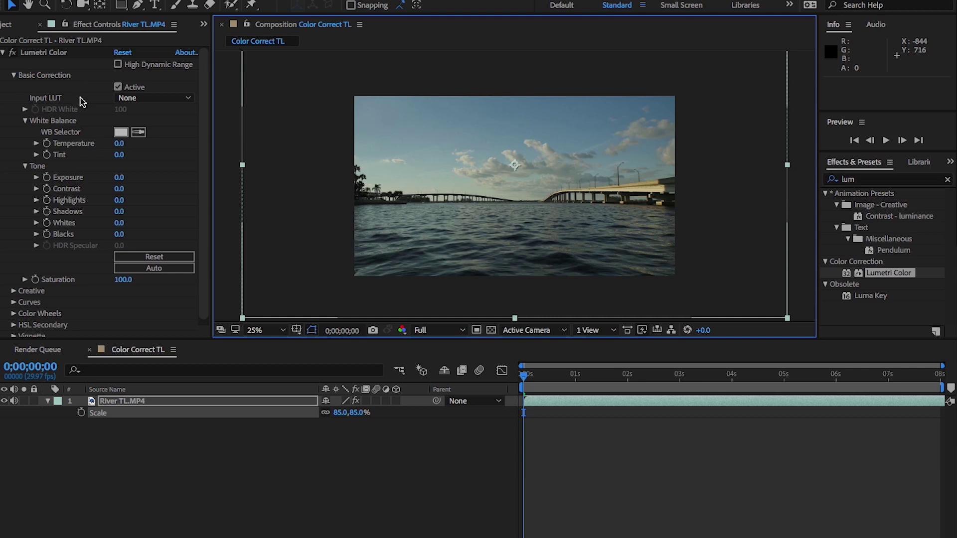
Step: Set Lumetri tone to Contrast 46, Highlights 63 and Shadows -43, undoing a Temperature tweak
{"action": "scroll", "coordinate": [168, 156], "scroll_direction": "down", "scroll_amount": 1}
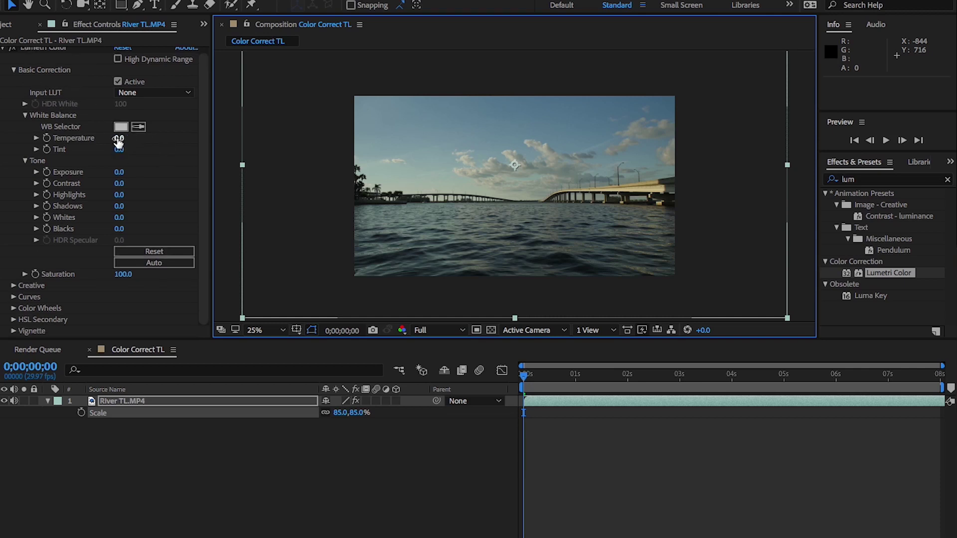
{"action": "left_click_drag", "start_coordinate": [120, 141], "coordinate": [213, 145]}
{"action": "key", "text": "ctrl+z"}
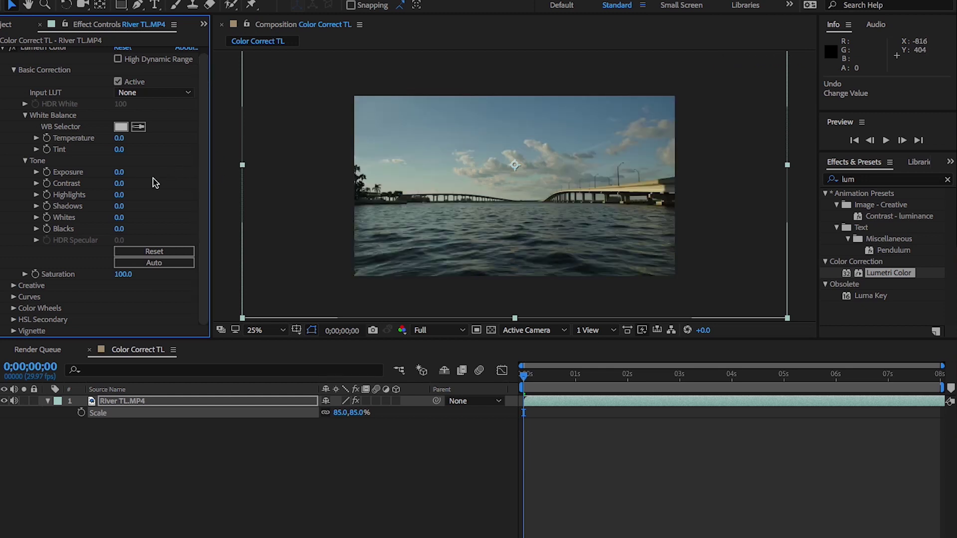
{"action": "mouse_move", "coordinate": [119, 183]}
{"action": "left_mouse_down"}
{"action": "mouse_move", "coordinate": [110, 184]}
{"action": "mouse_move", "coordinate": [136, 184]}
{"action": "left_mouse_up"}
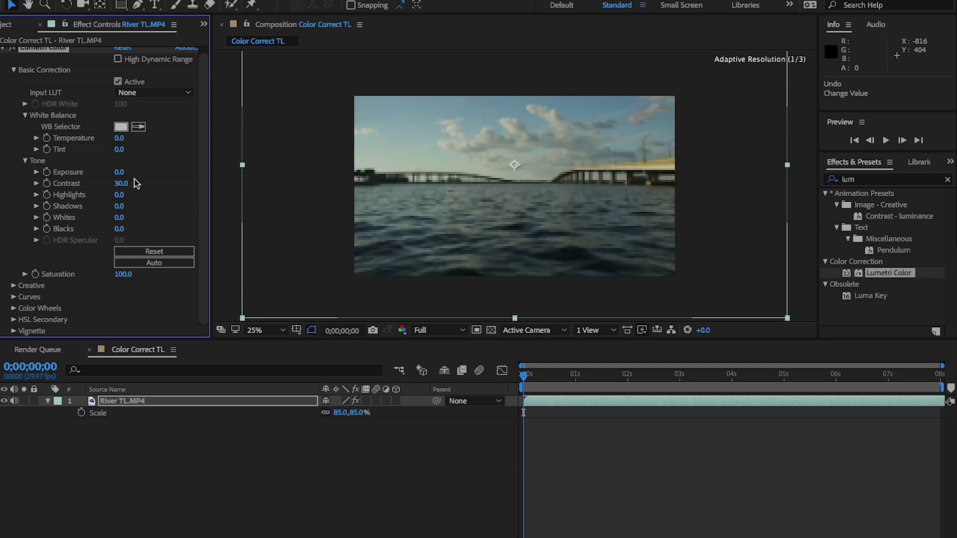
{"action": "left_click_drag", "start_coordinate": [119, 197], "coordinate": [95, 211]}
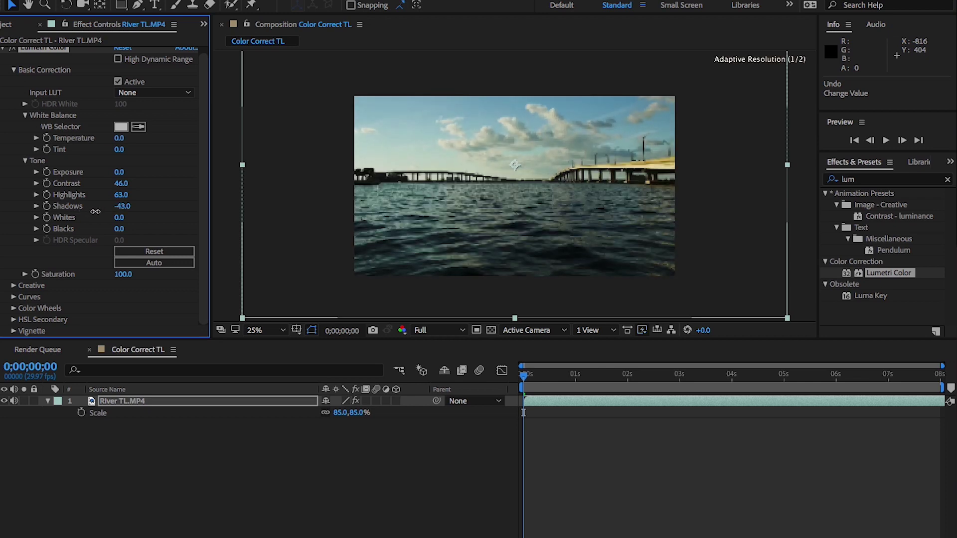
{"action": "left_click", "coordinate": [264, 330]}
Step: View at 50% and set Lumetri Whites to 24, Shadows to -59, Blacks to -23
{"action": "left_click", "coordinate": [303, 446]}
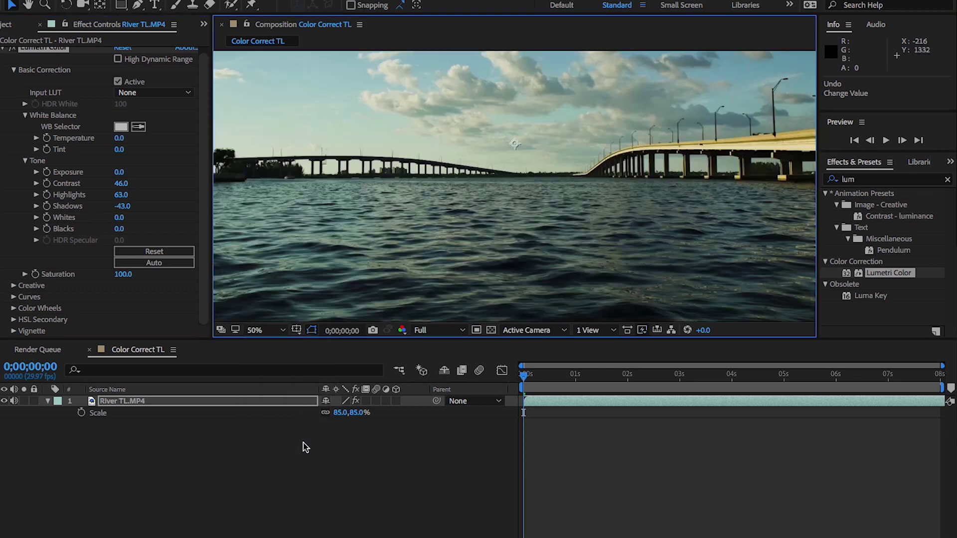
{"action": "left_click_drag", "start_coordinate": [396, 224], "coordinate": [395, 248]}
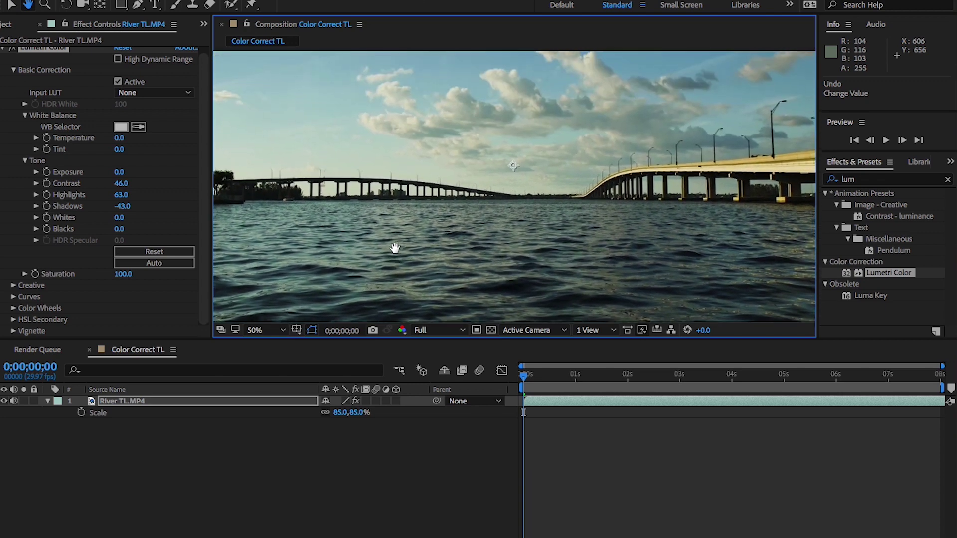
{"action": "left_click_drag", "start_coordinate": [120, 220], "coordinate": [145, 217]}
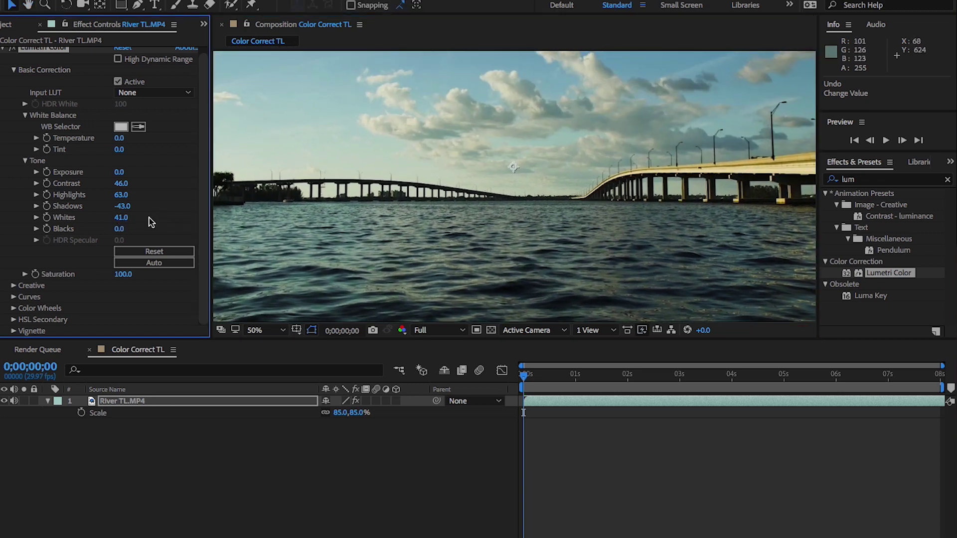
{"action": "left_click_drag", "start_coordinate": [122, 218], "coordinate": [96, 220]}
{"action": "mouse_move", "coordinate": [123, 206]}
{"action": "left_mouse_down"}
{"action": "mouse_move", "coordinate": [144, 208]}
{"action": "mouse_move", "coordinate": [112, 208]}
{"action": "left_mouse_up"}
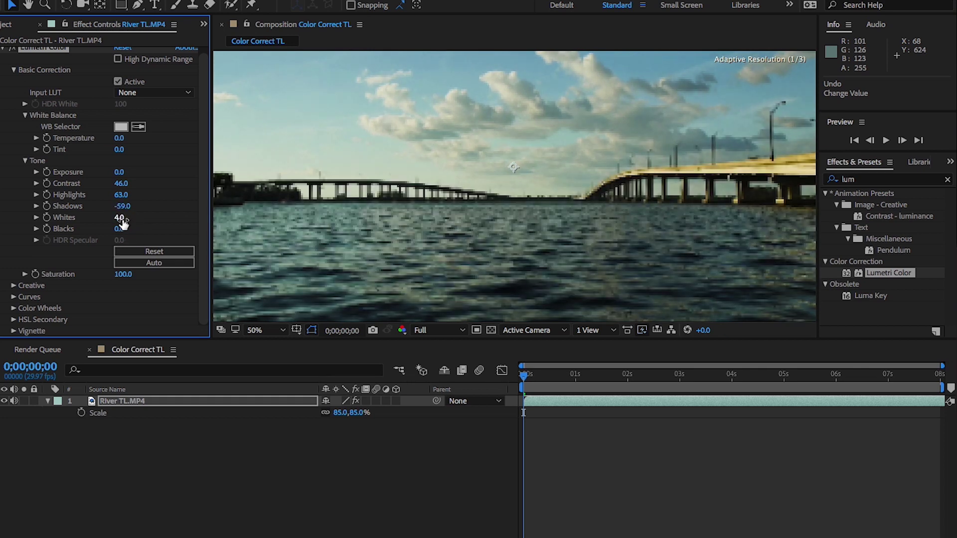
{"action": "left_click_drag", "start_coordinate": [119, 219], "coordinate": [101, 230]}
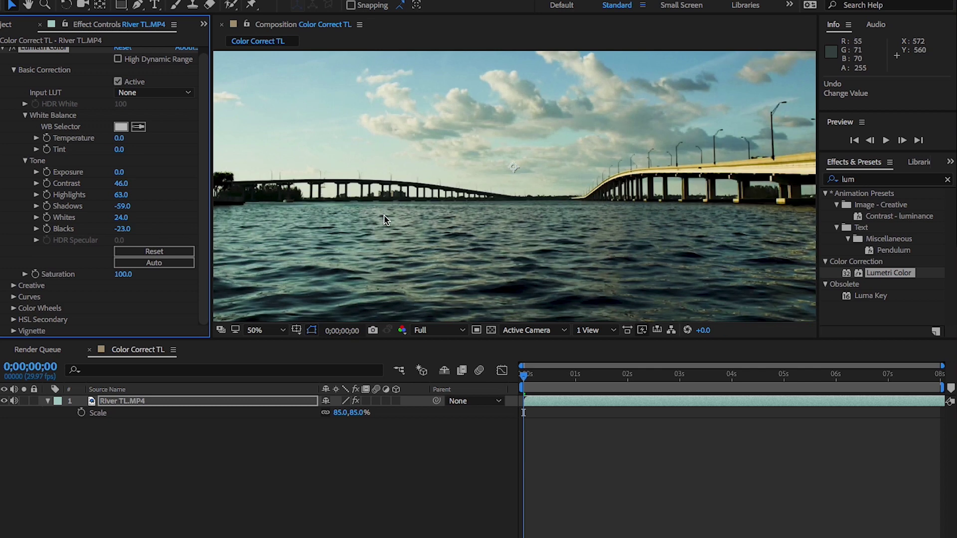
{"action": "scroll", "coordinate": [384, 219], "scroll_direction": "down", "scroll_amount": 2}
{"action": "left_click", "coordinate": [124, 274]}
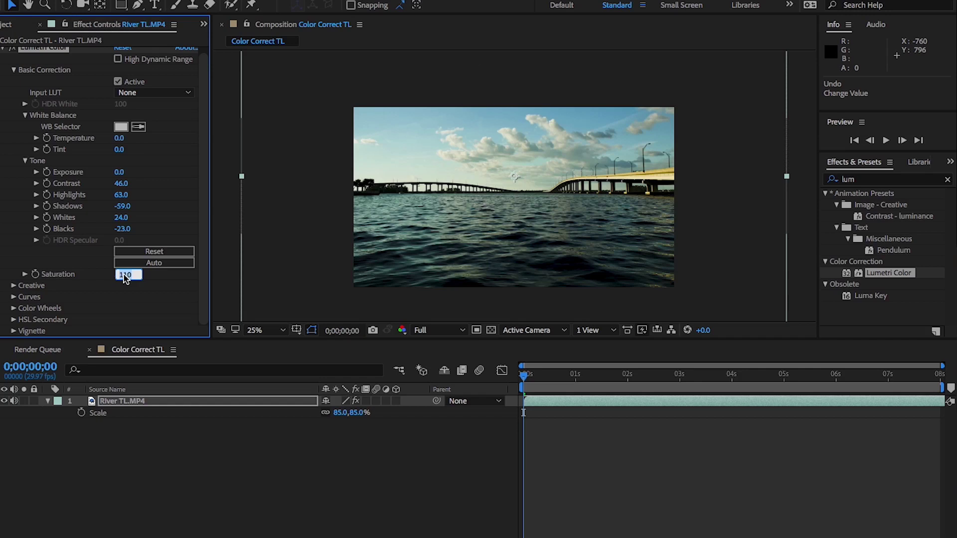
Step: Enter 112 for Lumetri Saturation, then scrub it back down to 110
{"action": "type", "text": "112"}
{"action": "key", "text": "Up"}
{"action": "key", "text": "Return"}
{"action": "left_click_drag", "start_coordinate": [126, 274], "coordinate": [113, 277]}
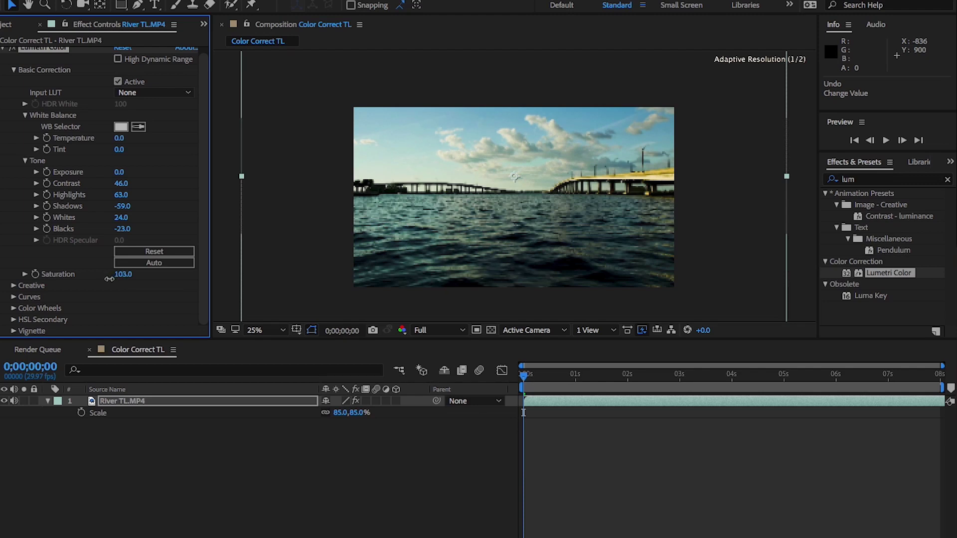
{"action": "left_click_drag", "start_coordinate": [111, 278], "coordinate": [113, 278]}
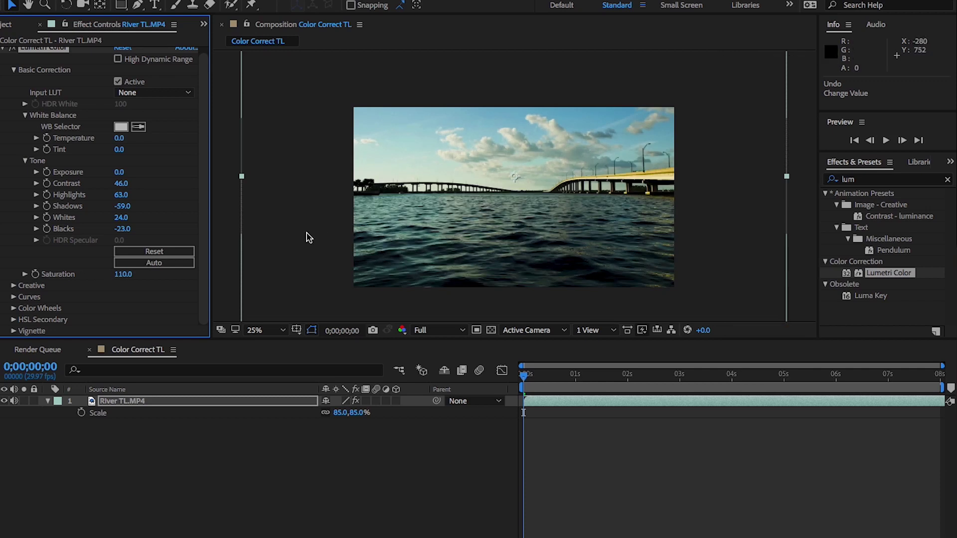
{"action": "left_click", "coordinate": [14, 286]}
{"action": "scroll", "coordinate": [20, 254], "scroll_direction": "down", "scroll_amount": 8}
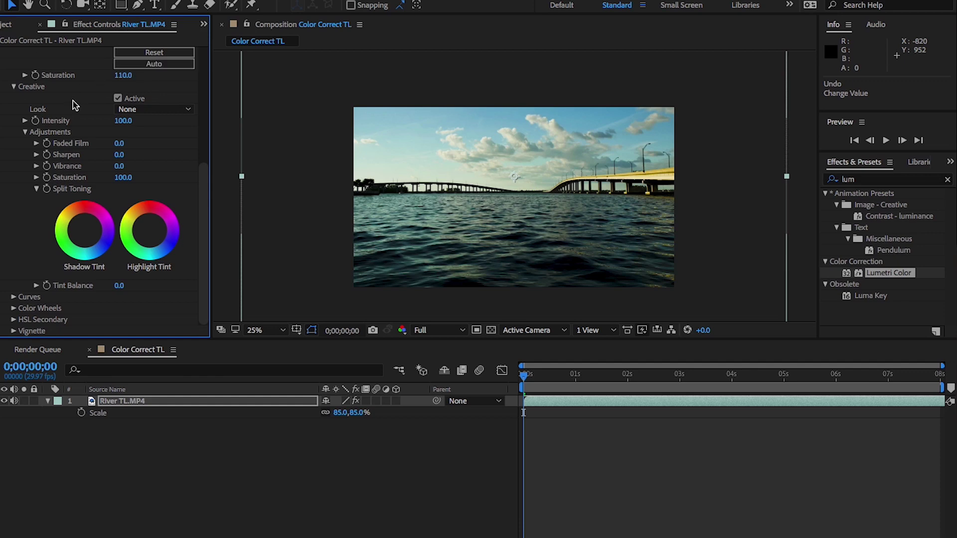
{"action": "left_click", "coordinate": [151, 110]}
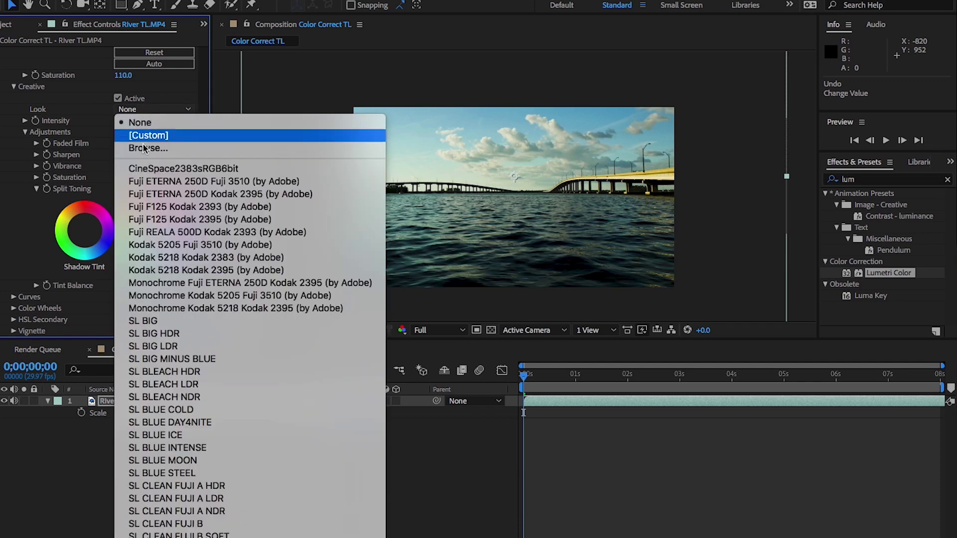
{"action": "scroll", "coordinate": [277, 433], "scroll_direction": "down", "scroll_amount": 5}
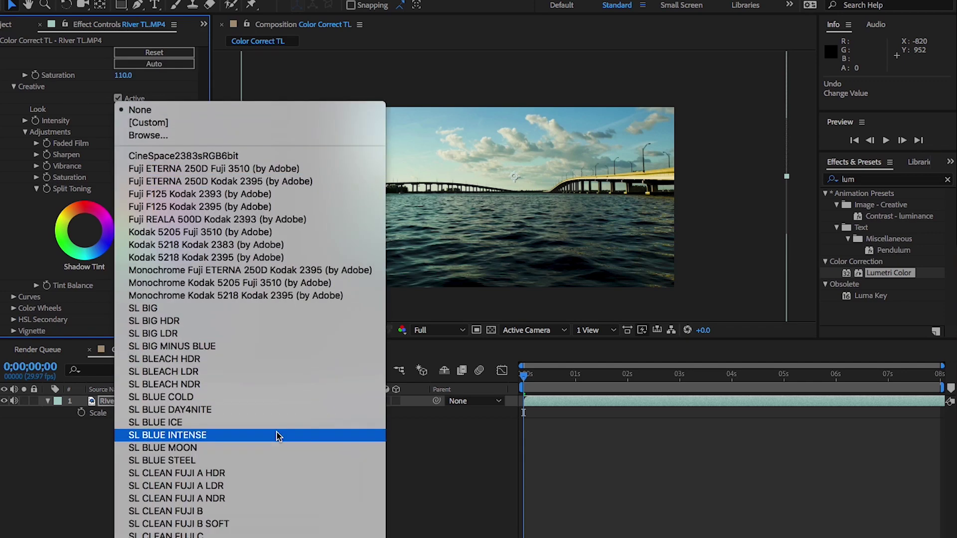
{"action": "scroll", "coordinate": [219, 434], "scroll_direction": "down", "scroll_amount": 4}
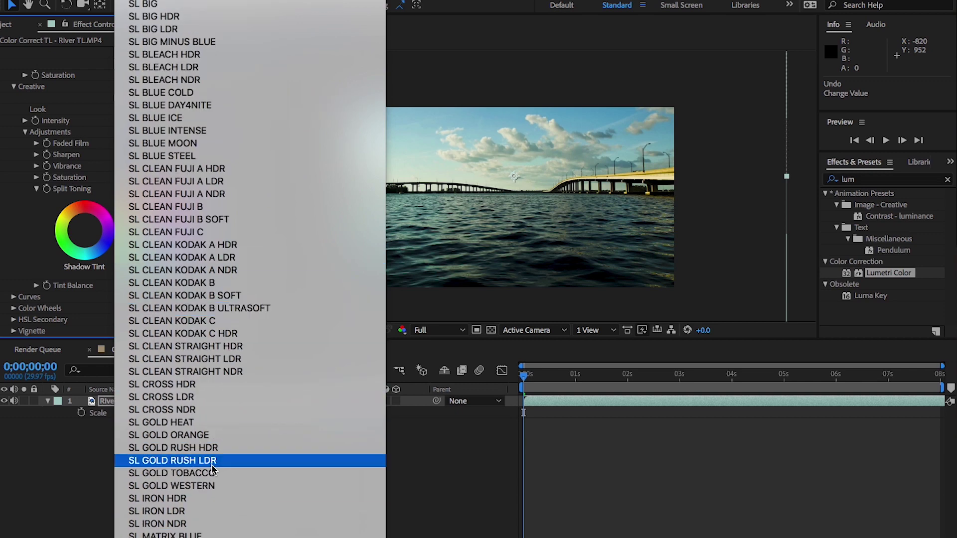
{"action": "left_click", "coordinate": [192, 447]}
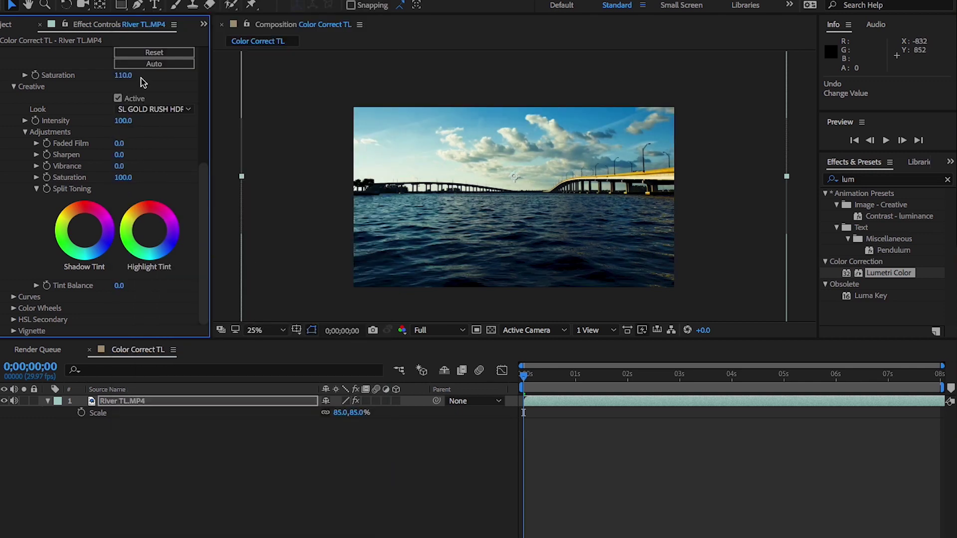
{"action": "key", "text": "ctrl+z"}
{"action": "left_click", "coordinate": [155, 108]}
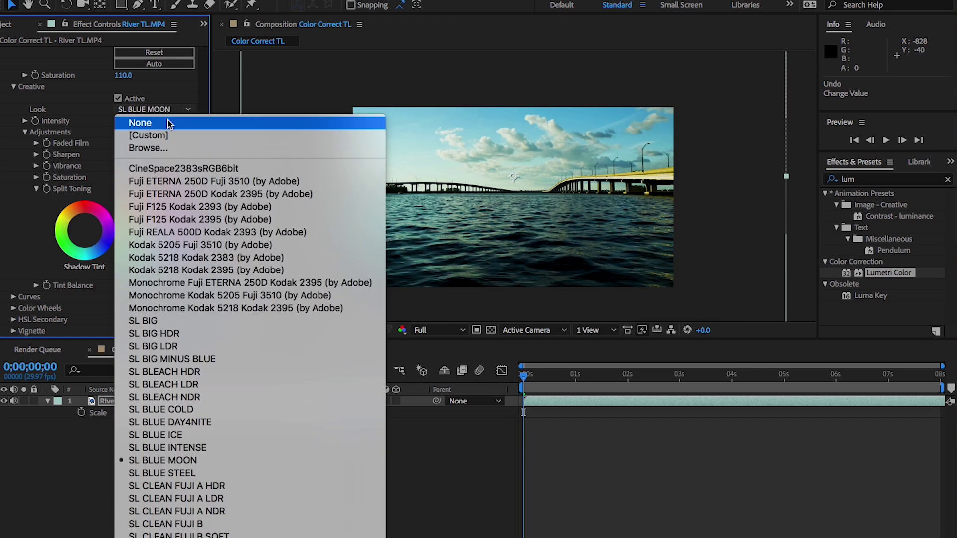
{"action": "left_click", "coordinate": [199, 257]}
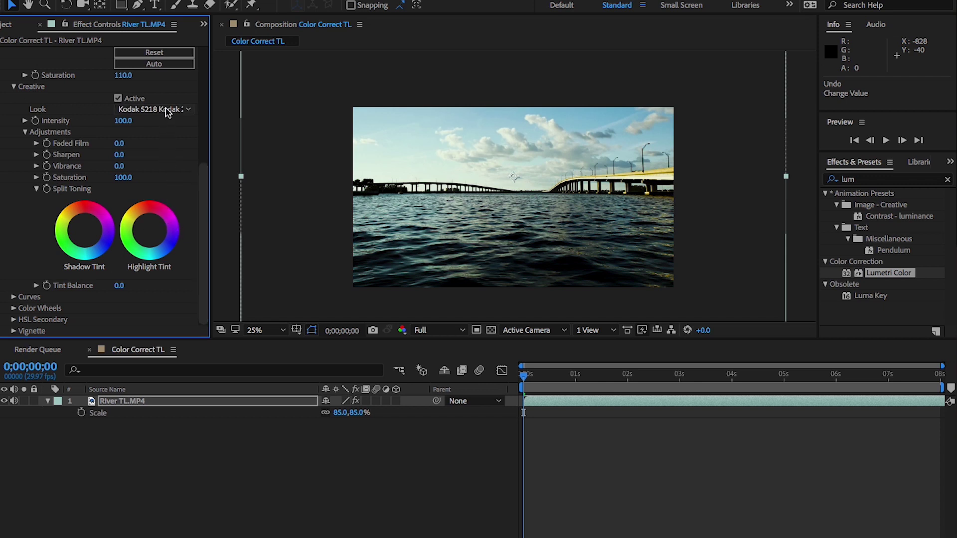
{"action": "key", "text": "Down"}
{"action": "key", "text": "Down"}
{"action": "key", "text": "Down"}
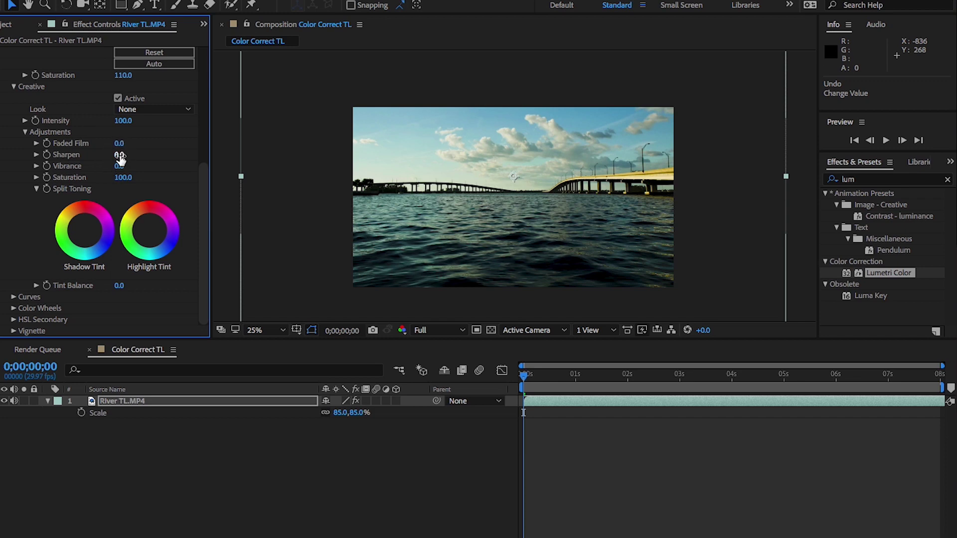
Step: Set Lumetri Creative Sharpen to 18.0 and Vibrance to 4.0
{"action": "left_click_drag", "start_coordinate": [120, 156], "coordinate": [148, 164]}
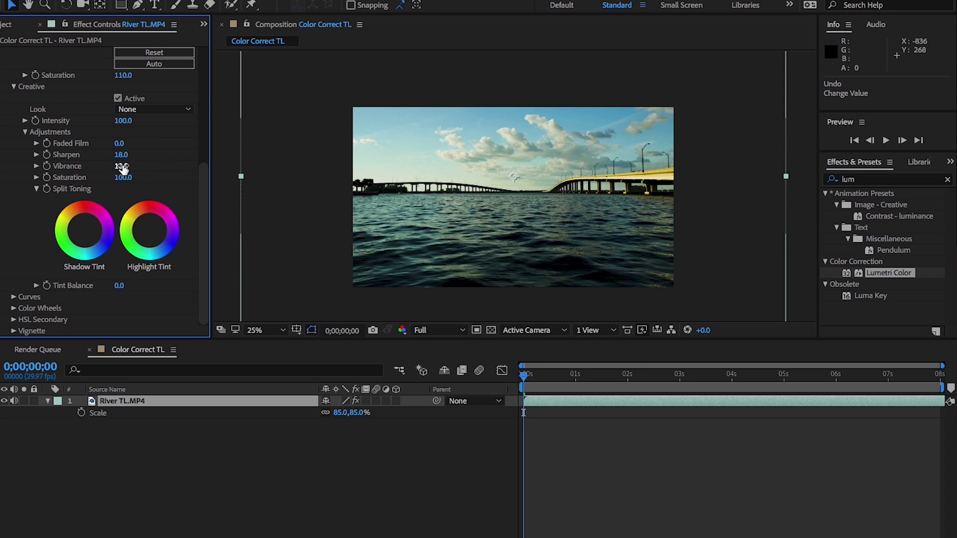
{"action": "left_click_drag", "start_coordinate": [121, 167], "coordinate": [116, 168]}
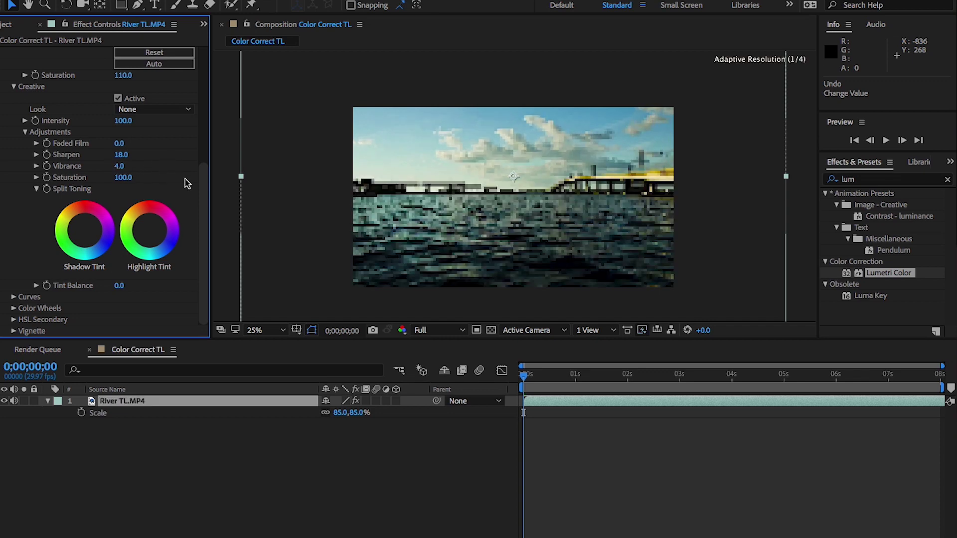
{"action": "left_click", "coordinate": [36, 189]}
Step: Collapse the White Balance, Tone and Creative sections and expand Curves
{"action": "scroll", "coordinate": [36, 189], "scroll_direction": "up", "scroll_amount": 4}
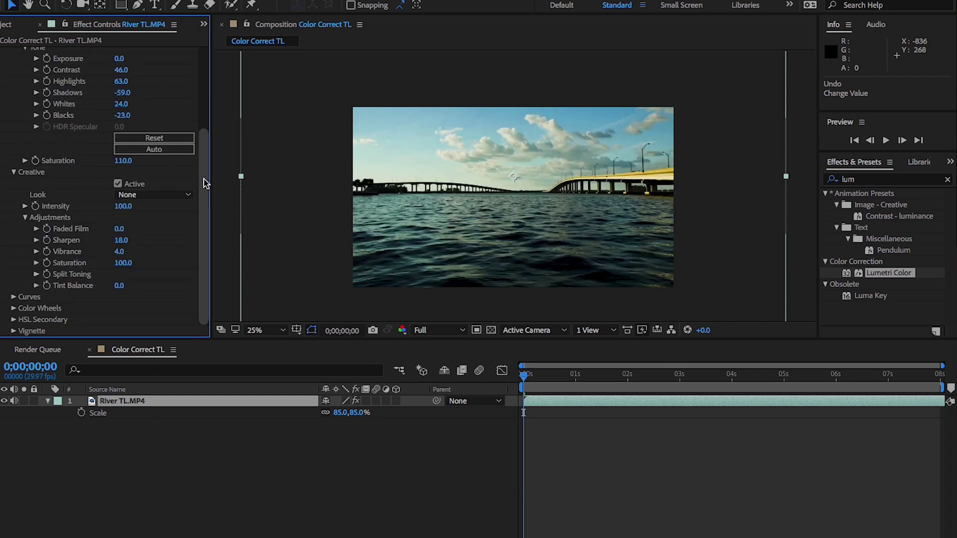
{"action": "scroll", "coordinate": [207, 172], "scroll_direction": "up", "scroll_amount": 1}
{"action": "left_click_drag", "start_coordinate": [207, 172], "coordinate": [207, 97]}
{"action": "left_click", "coordinate": [25, 121]}
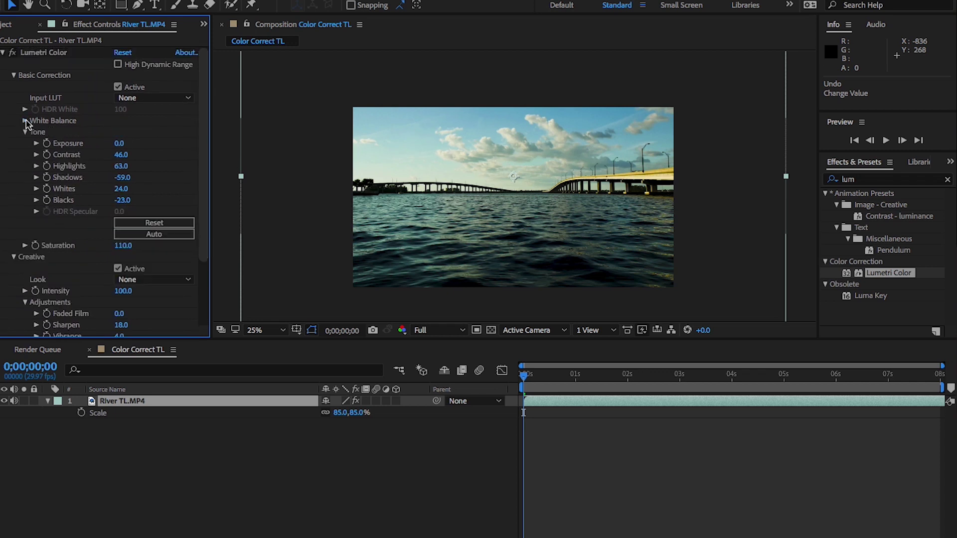
{"action": "left_click", "coordinate": [25, 132]}
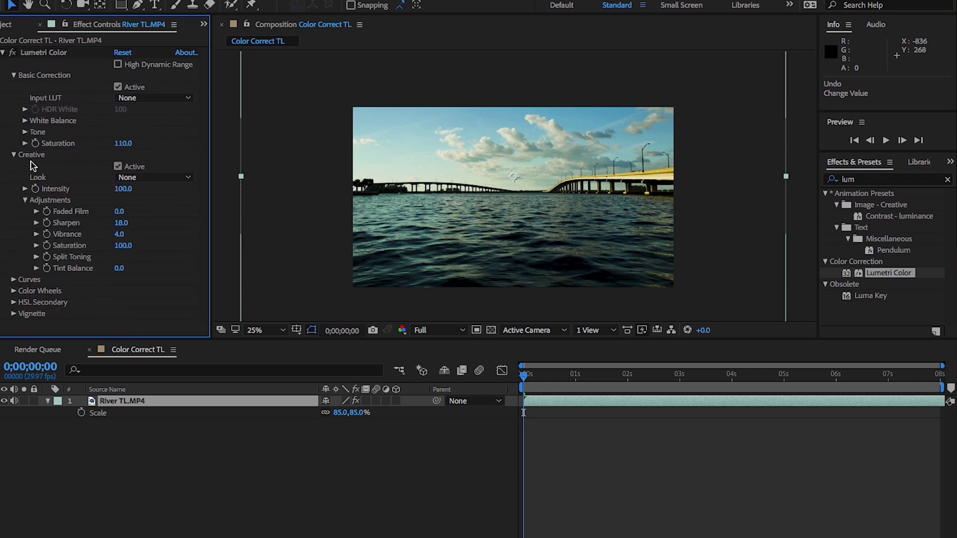
{"action": "left_click", "coordinate": [13, 155]}
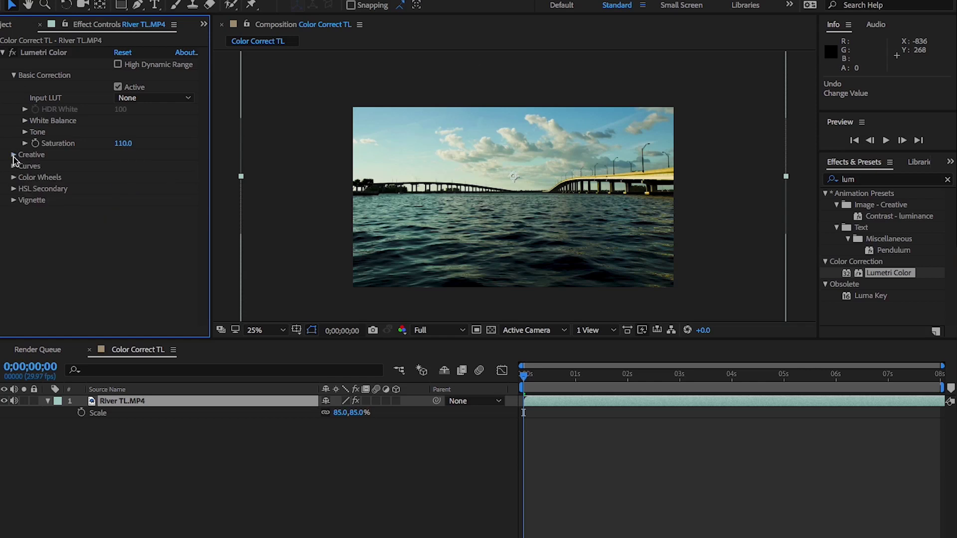
{"action": "left_click", "coordinate": [14, 167]}
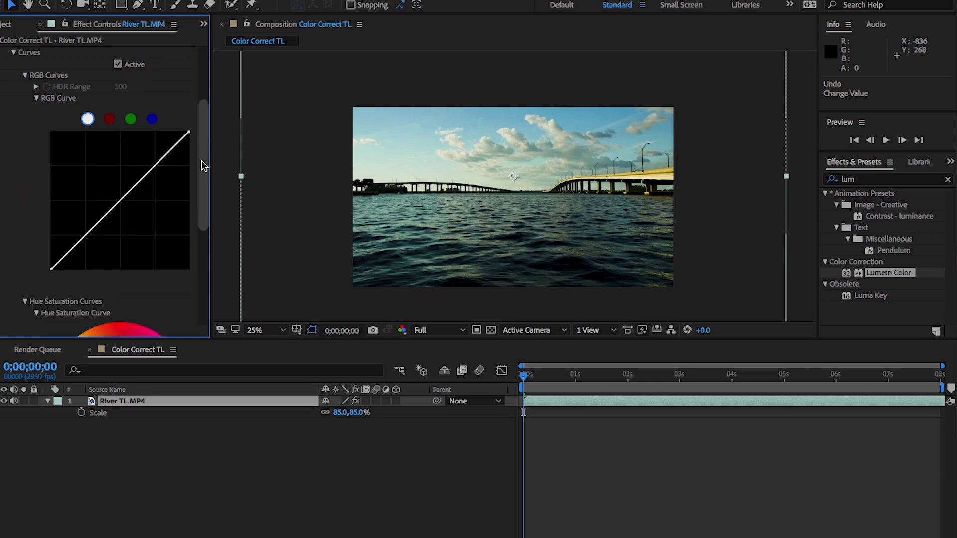
Step: Add two RGB curve points forming a gentle S-curve, then collapse Curves and Basic Correction
{"action": "mouse_move", "coordinate": [203, 150]}
{"action": "left_mouse_down"}
{"action": "mouse_move", "coordinate": [204, 159]}
{"action": "mouse_move", "coordinate": [207, 124]}
{"action": "mouse_move", "coordinate": [207, 160]}
{"action": "left_mouse_up"}
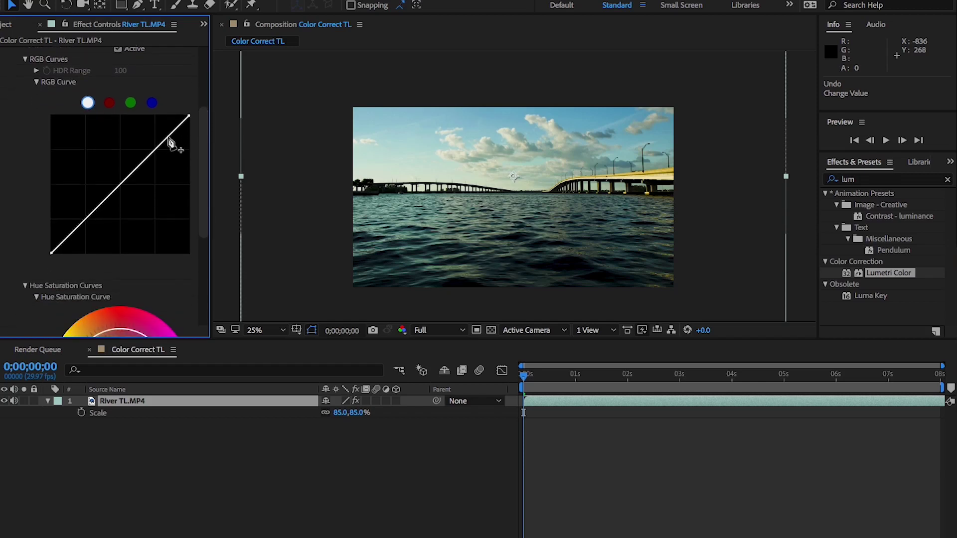
{"action": "left_click_drag", "start_coordinate": [168, 140], "coordinate": [168, 142]}
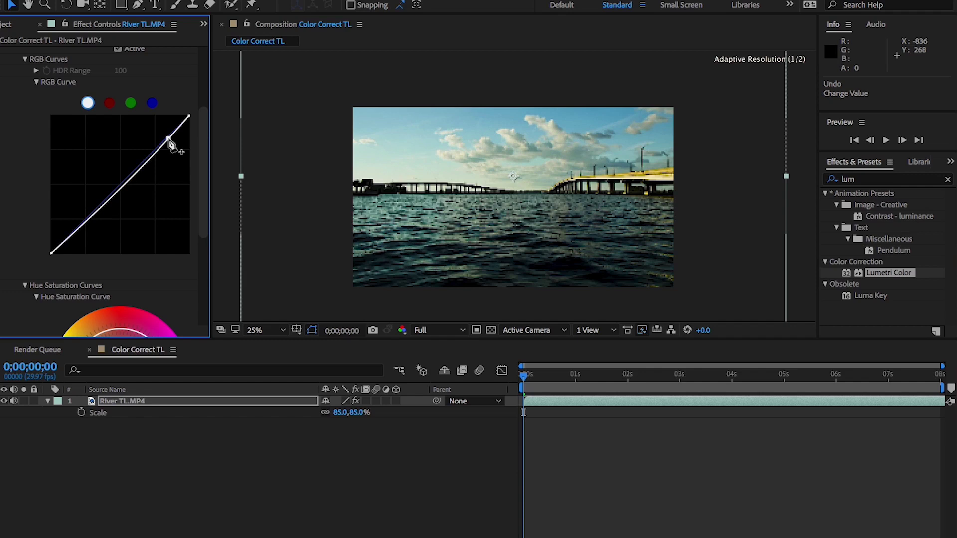
{"action": "left_click_drag", "start_coordinate": [81, 231], "coordinate": [80, 227]}
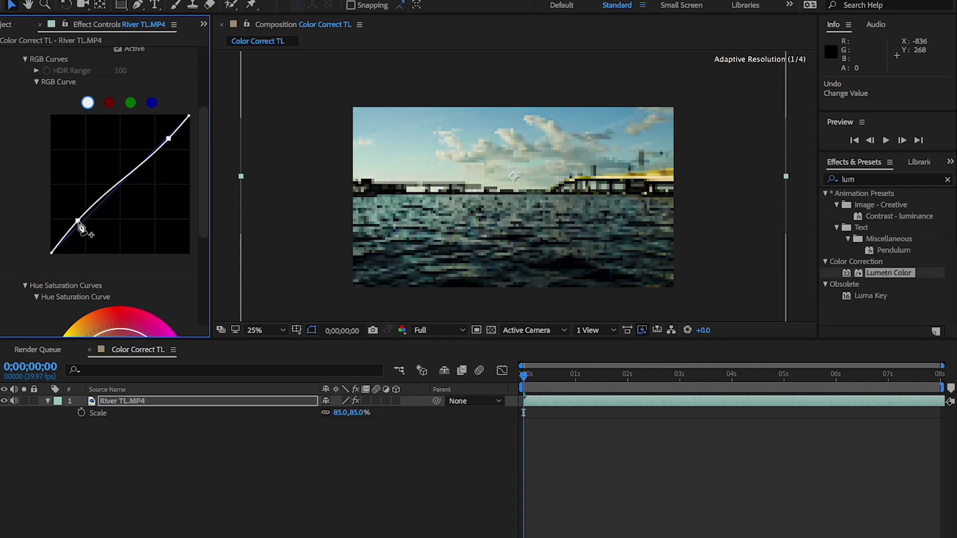
{"action": "left_click_drag", "start_coordinate": [170, 140], "coordinate": [170, 142]}
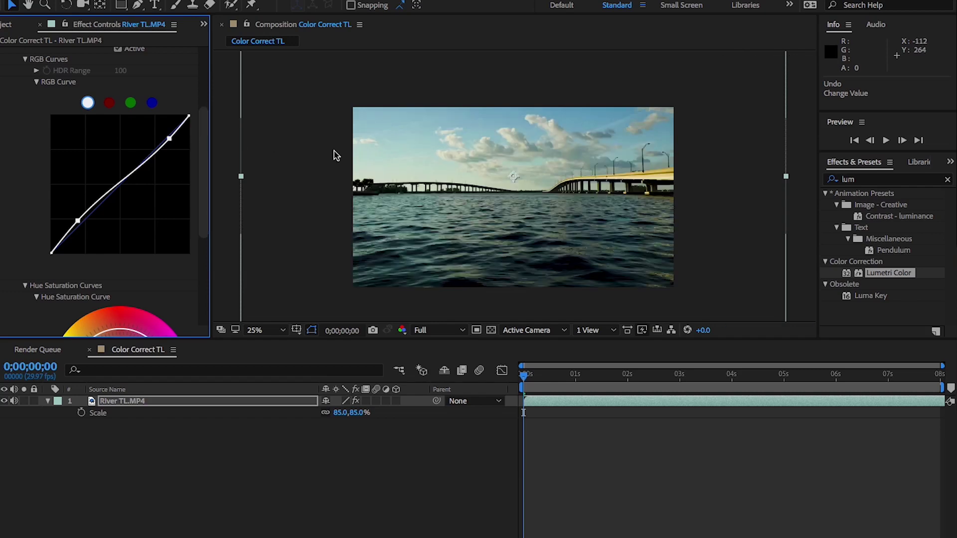
{"action": "mouse_move", "coordinate": [202, 139]}
{"action": "left_mouse_down"}
{"action": "mouse_move", "coordinate": [203, 149]}
{"action": "mouse_move", "coordinate": [203, 121]}
{"action": "left_mouse_up"}
{"action": "left_click", "coordinate": [14, 67]}
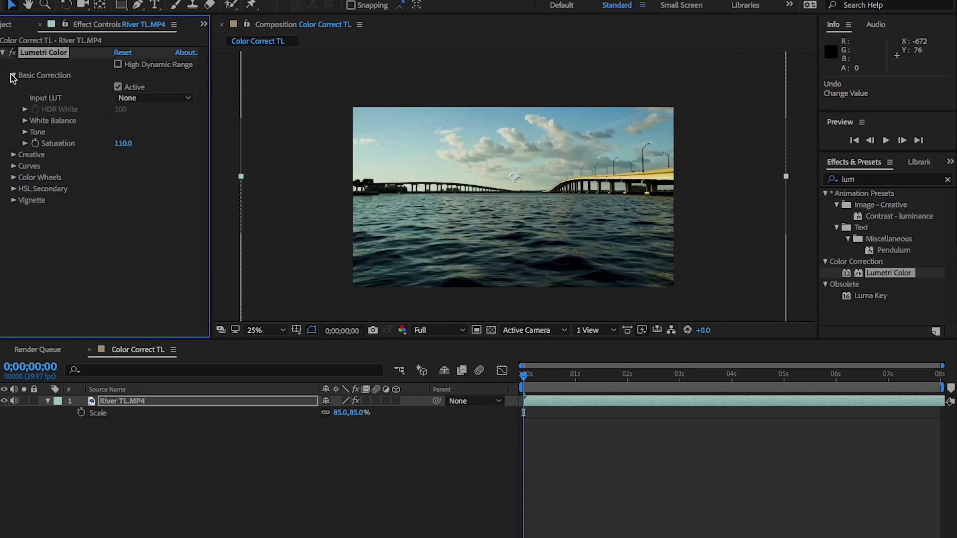
{"action": "left_click", "coordinate": [12, 76]}
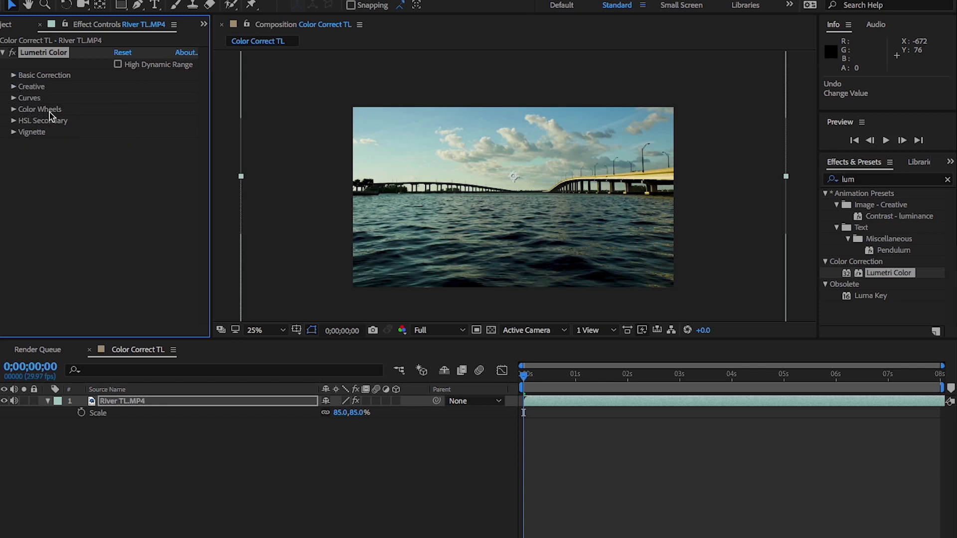
Step: Check the Lumetri Vignette section, confirming Amount stays at 0.0, then fold it closed
{"action": "left_click", "coordinate": [13, 132]}
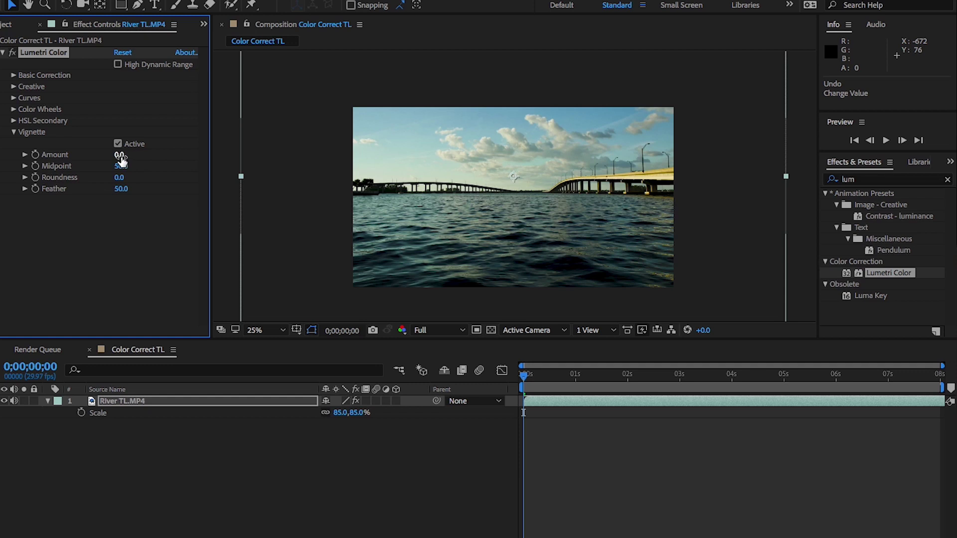
{"action": "left_click", "coordinate": [14, 131]}
{"action": "left_click", "coordinate": [89, 160]}
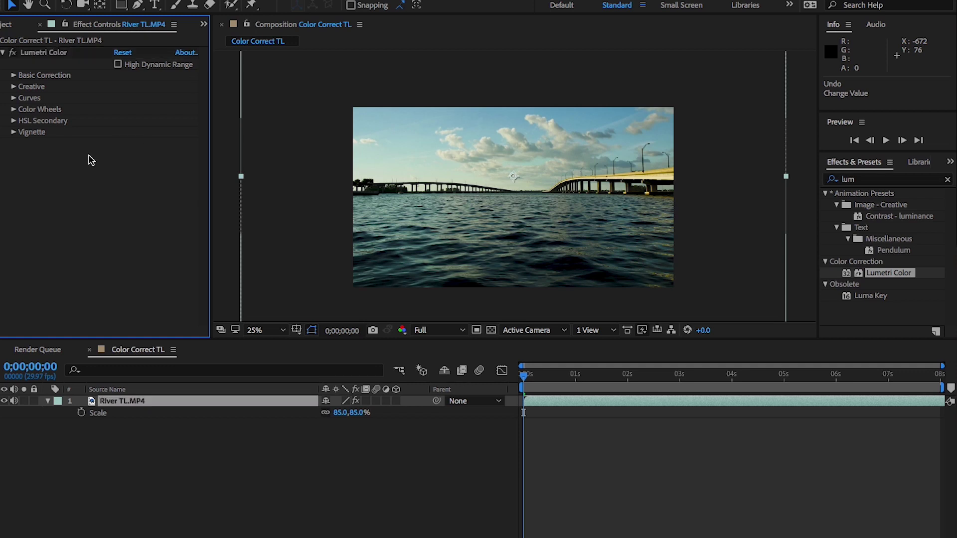
{"action": "left_click", "coordinate": [14, 57]}
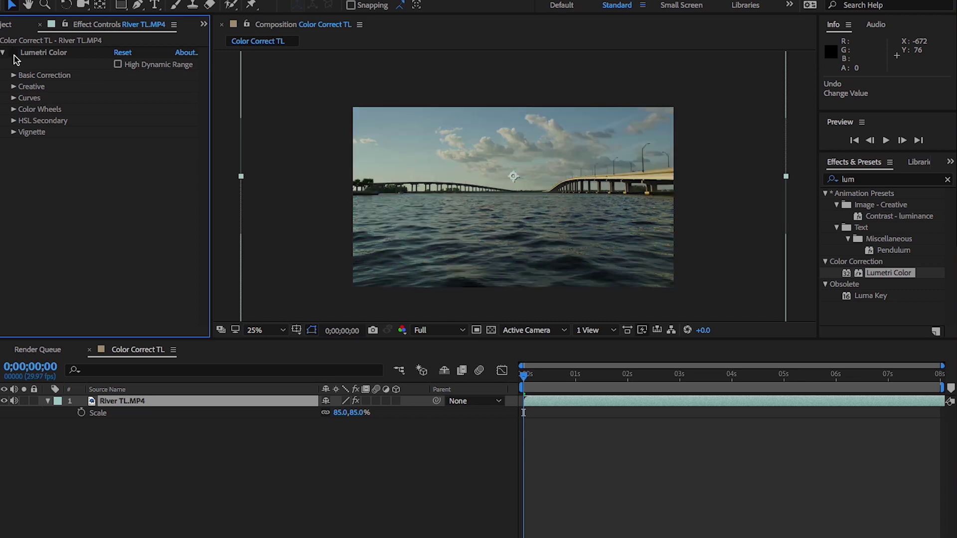
{"action": "left_click", "coordinate": [15, 56]}
{"action": "left_click", "coordinate": [15, 57]}
{"action": "left_click", "coordinate": [15, 57]}
{"action": "left_click", "coordinate": [15, 57]}
{"action": "left_click", "coordinate": [14, 57]}
{"action": "left_click", "coordinate": [14, 57]}
{"action": "key", "text": "space"}
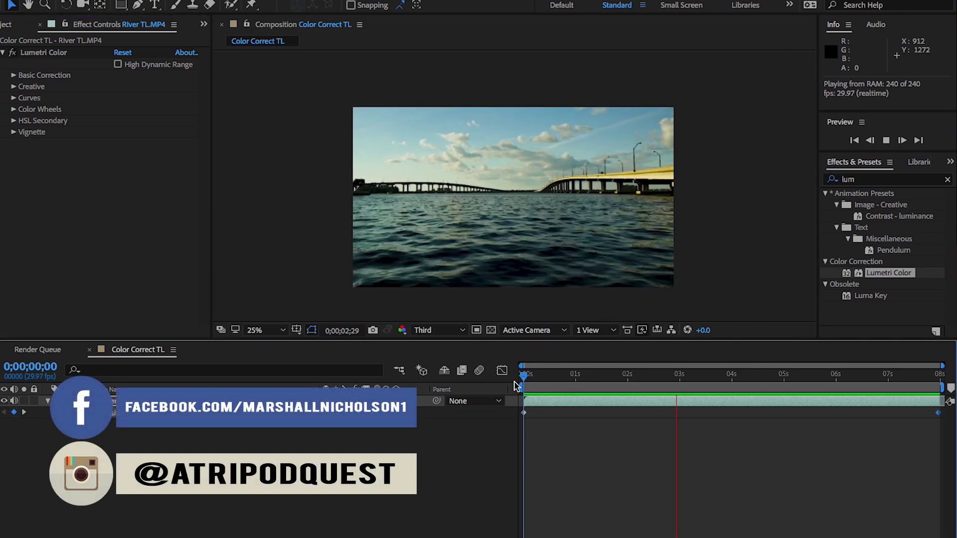